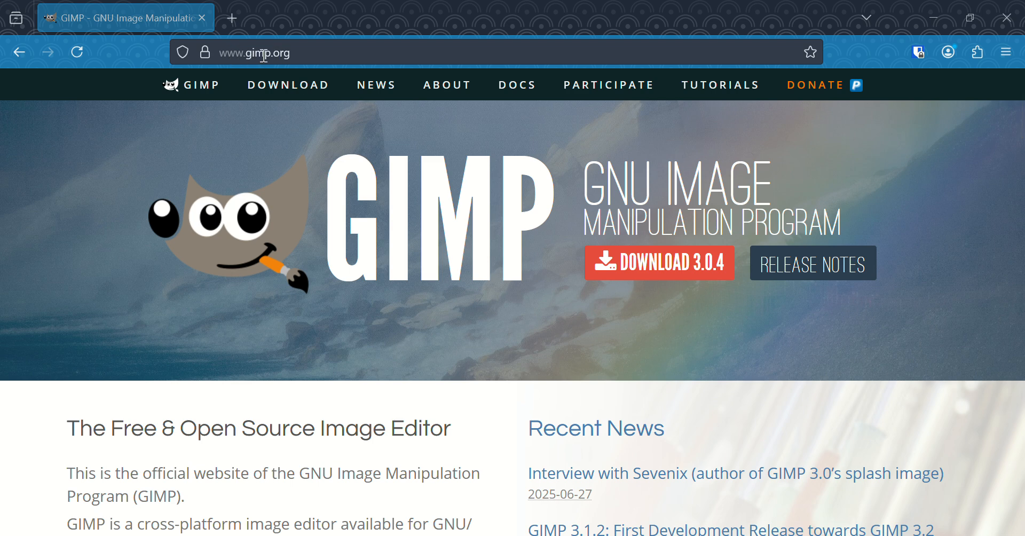
# Open the gimp.org Downloads page and review the Windows buttons for stable release 3.0.4.
pyautogui.click(278, 90)
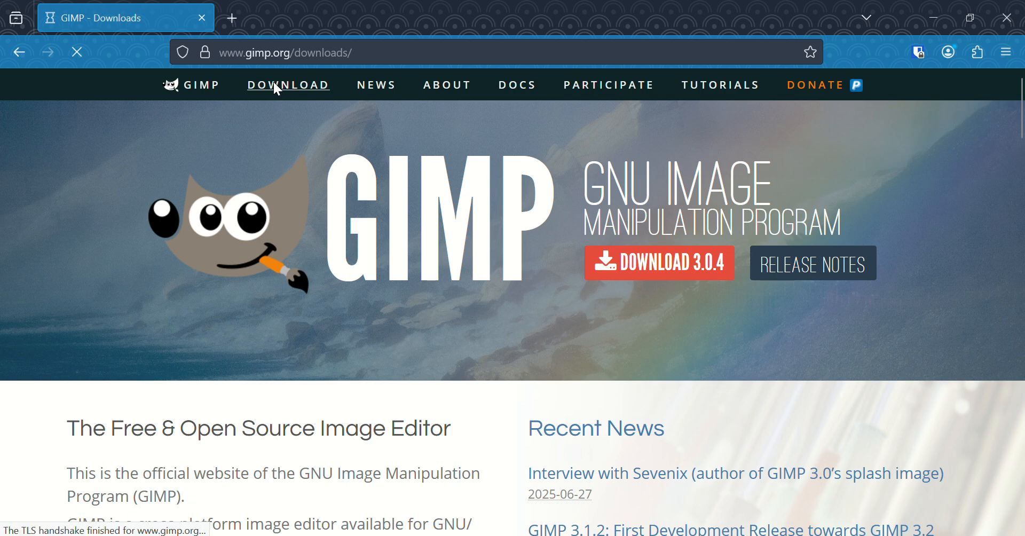
pyautogui.scroll(-5, 356, 197)
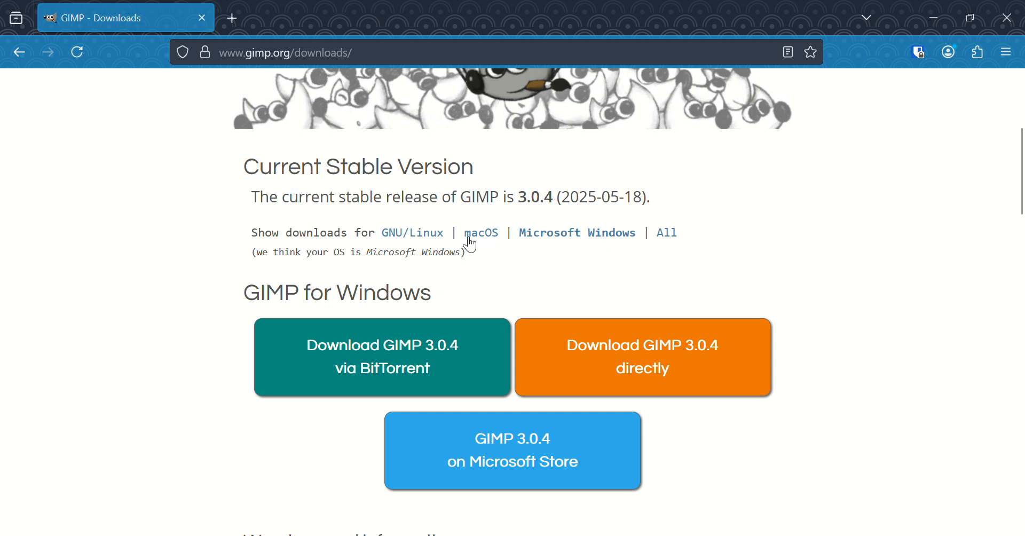
pyautogui.tripleClick(452, 250)
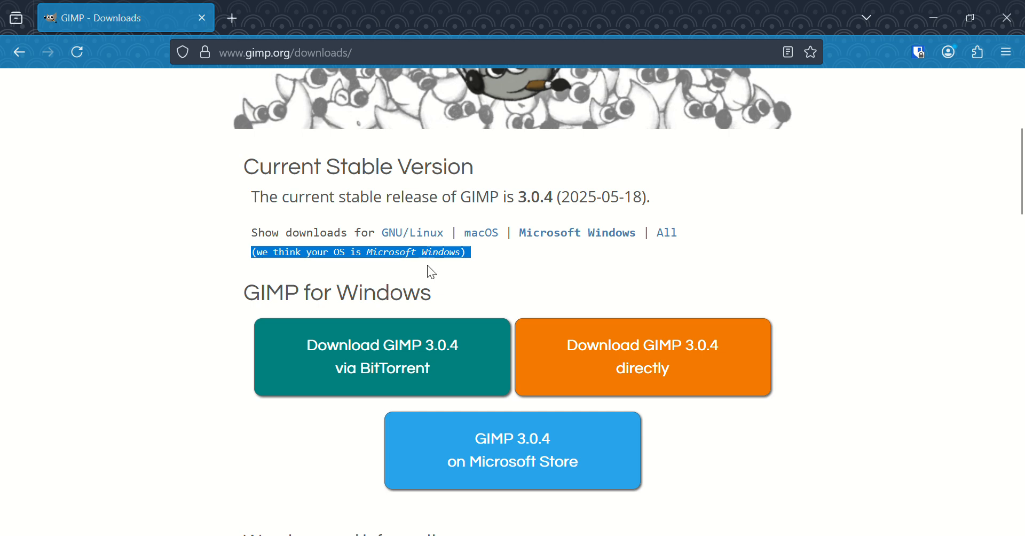
pyautogui.click(435, 252)
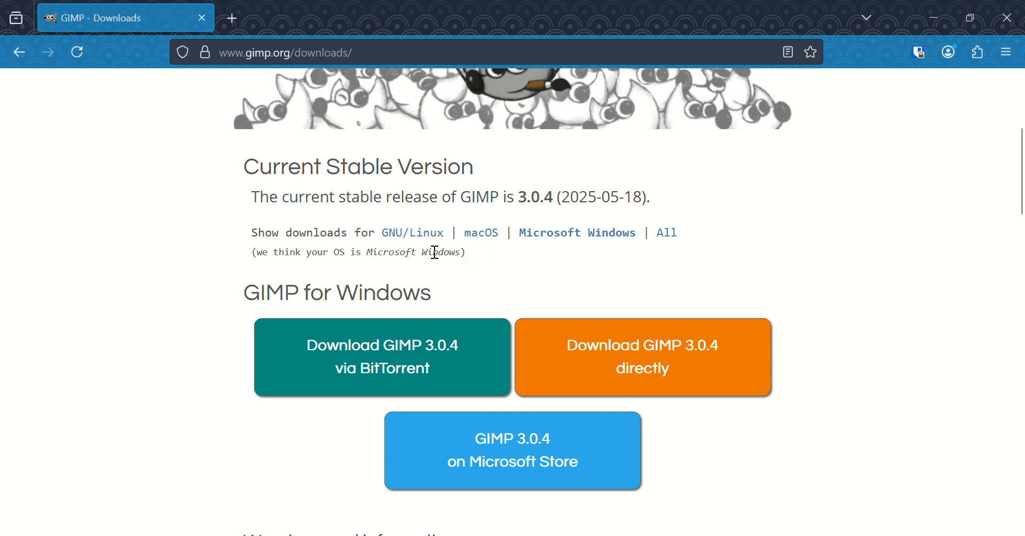
pyautogui.scroll(5, 537, 319)
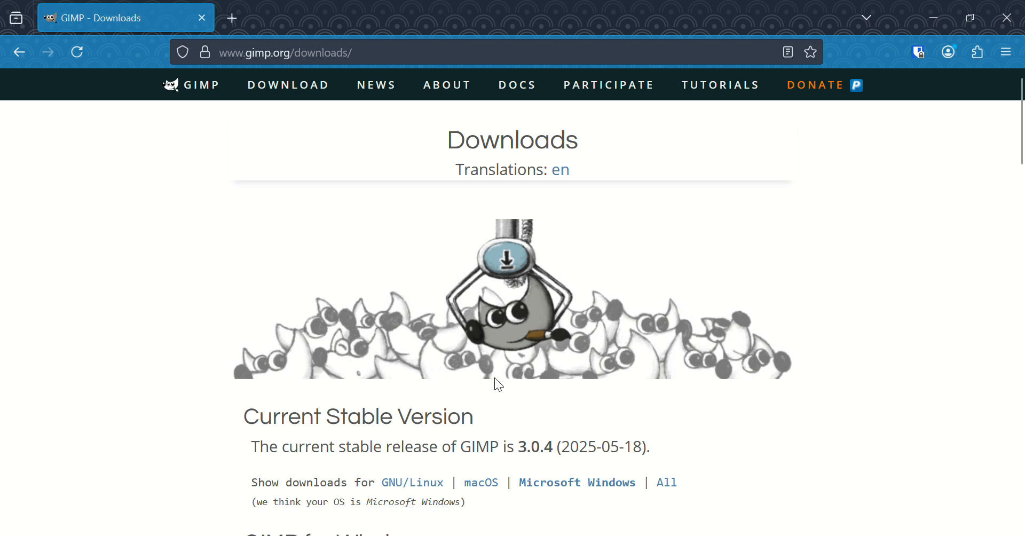
# Switch from Firefox to the empty GIMP window via the taskbar.
pyautogui.click(676, 535)
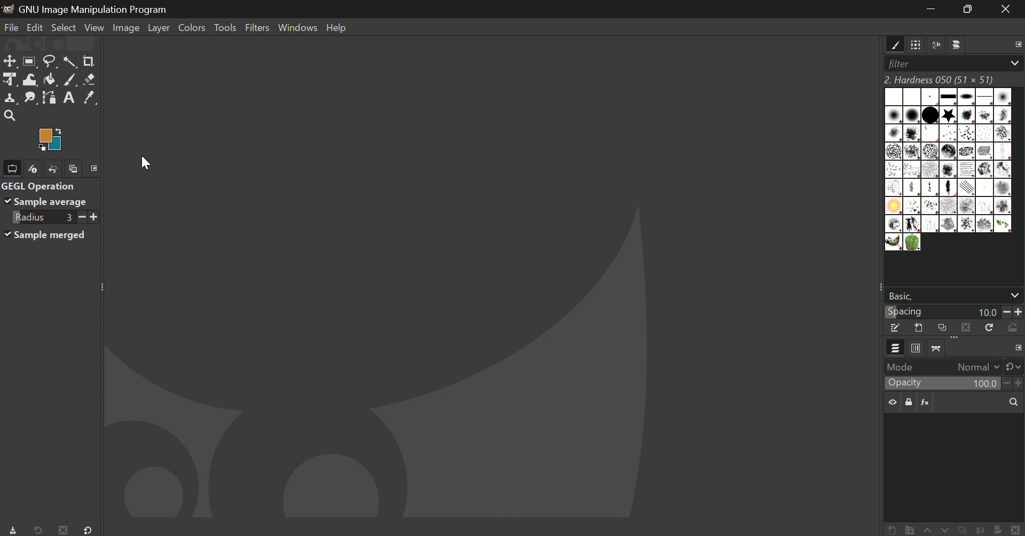
# Create a new image from the A4 (300 ppi) template, landscape at 3508 × 2480 pixels.
pyautogui.click(13, 28)
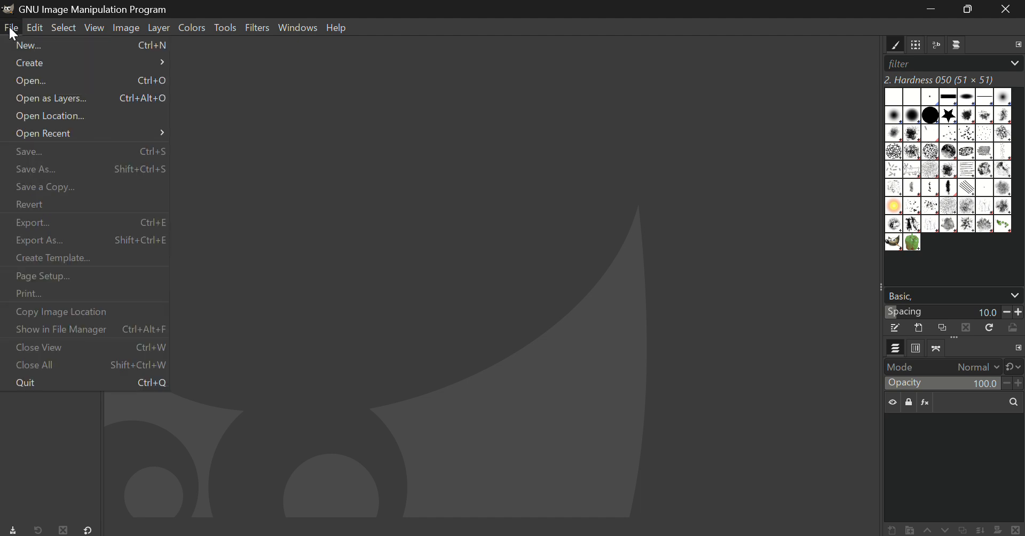
pyautogui.click(23, 46)
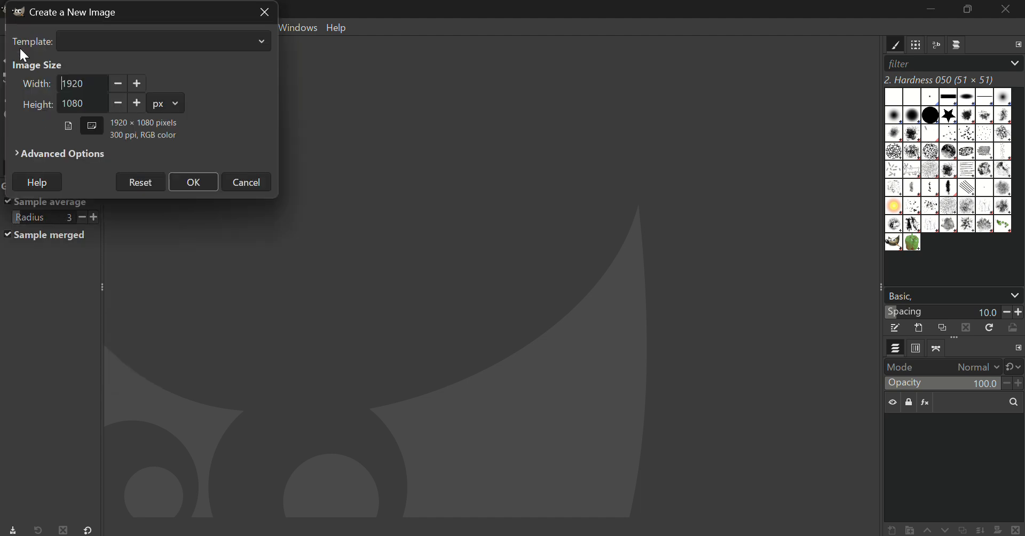
pyautogui.moveTo(92, 8); pyautogui.dragTo(383, 140)
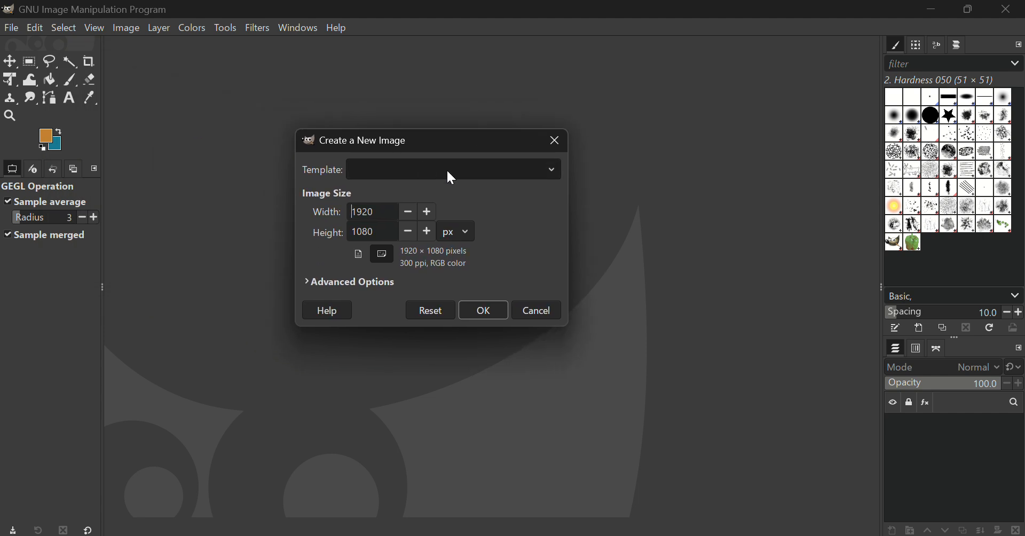
pyautogui.click(558, 178)
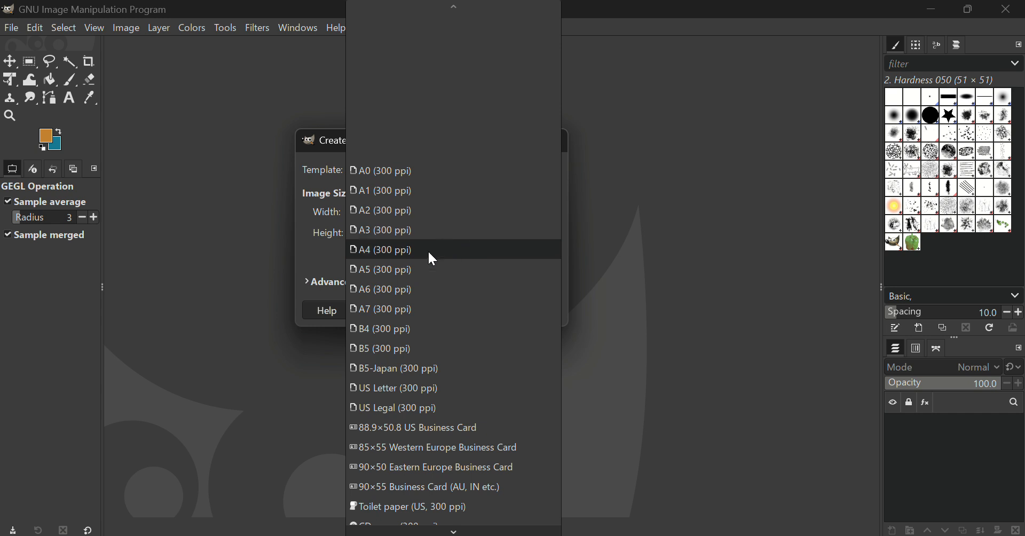
pyautogui.click(384, 251)
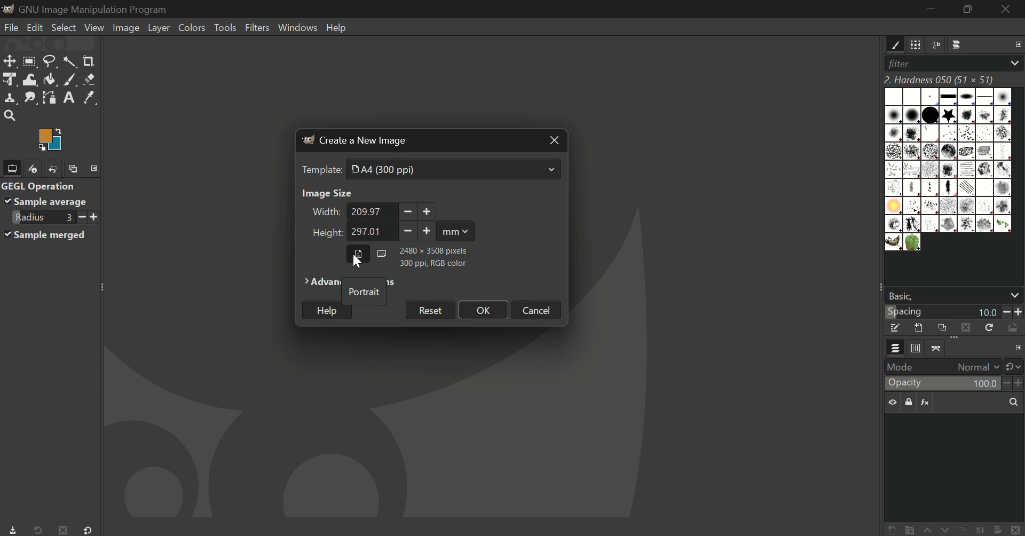
pyautogui.click(382, 248)
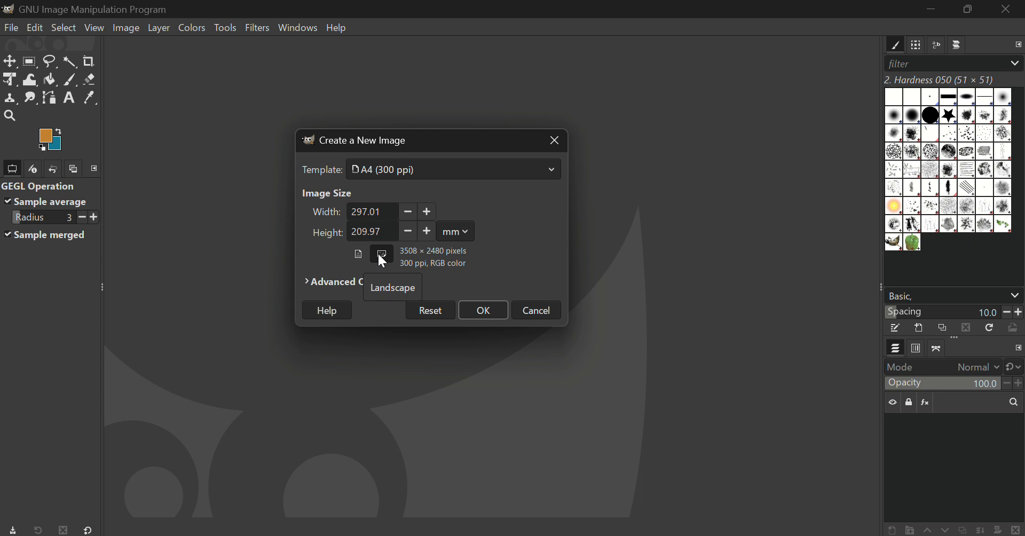
pyautogui.click(483, 315)
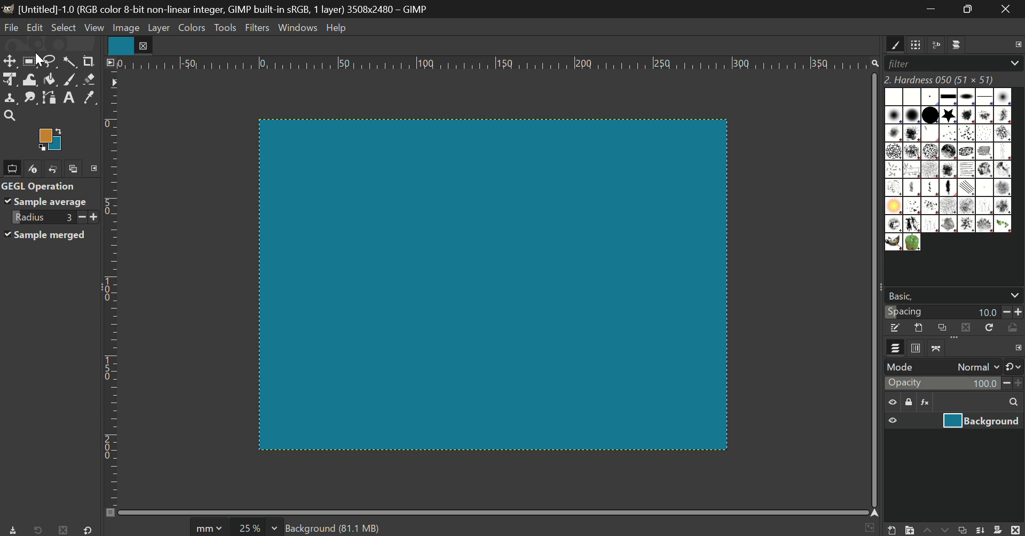
# Start Save As and browse from the home folder into OneDrive - Nayland College.
pyautogui.click(11, 28)
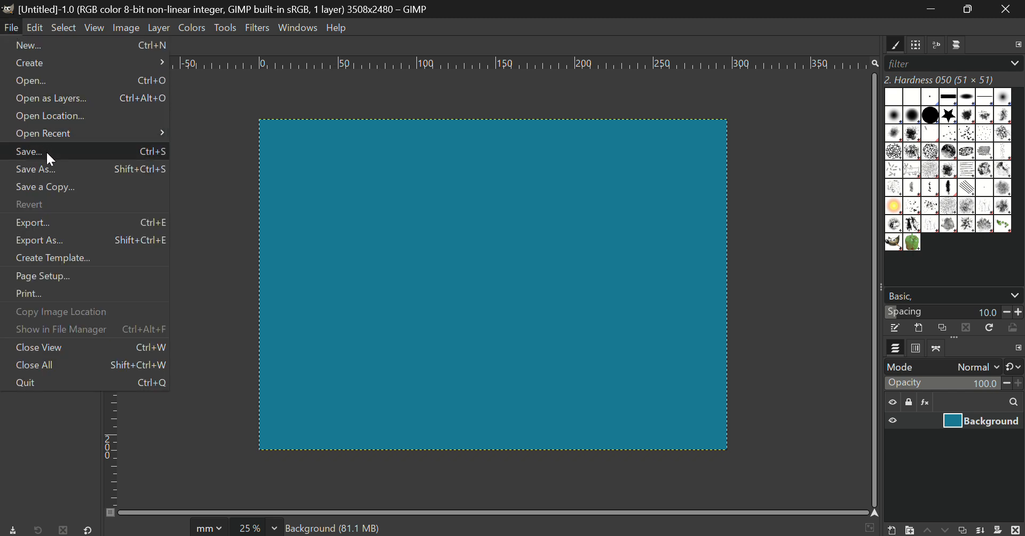
pyautogui.click(53, 170)
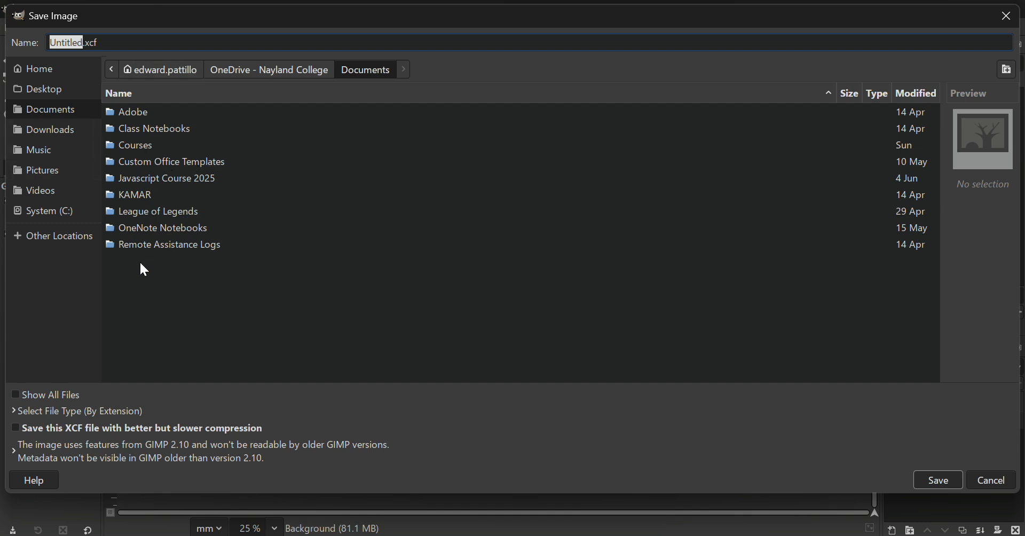
pyautogui.click(18, 236)
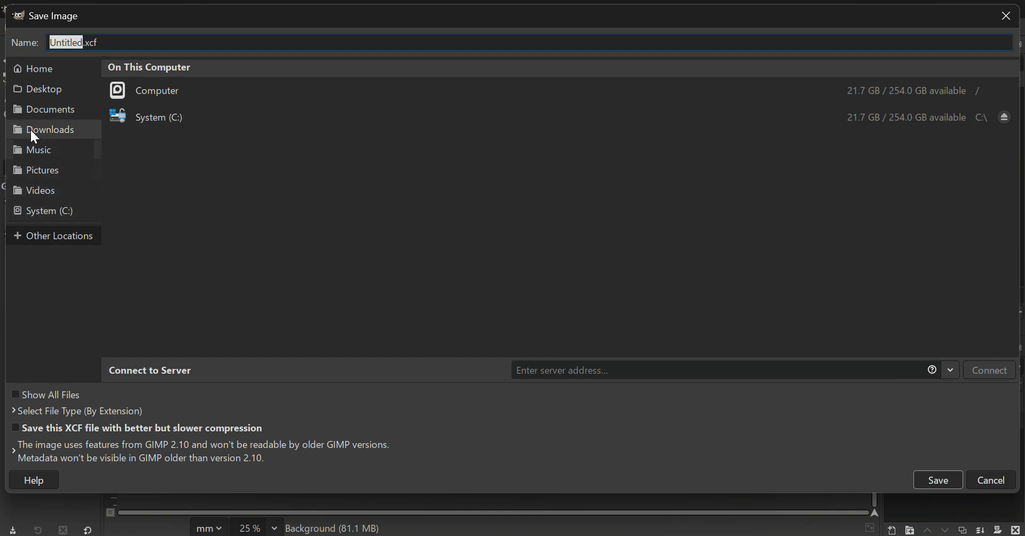
pyautogui.click(37, 70)
pyautogui.scroll(-3, 156, 199)
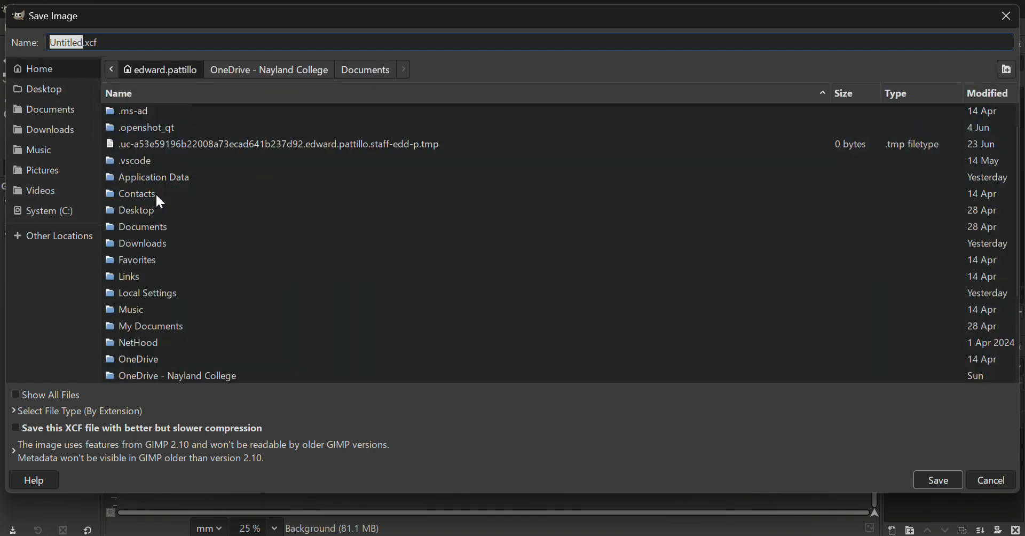
pyautogui.click(153, 308)
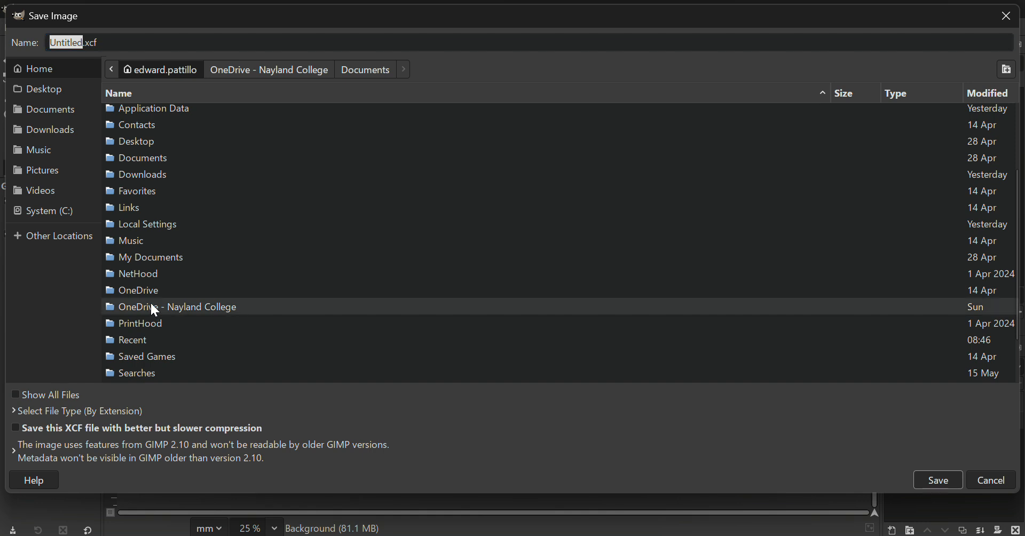
pyautogui.doubleClick(118, 309)
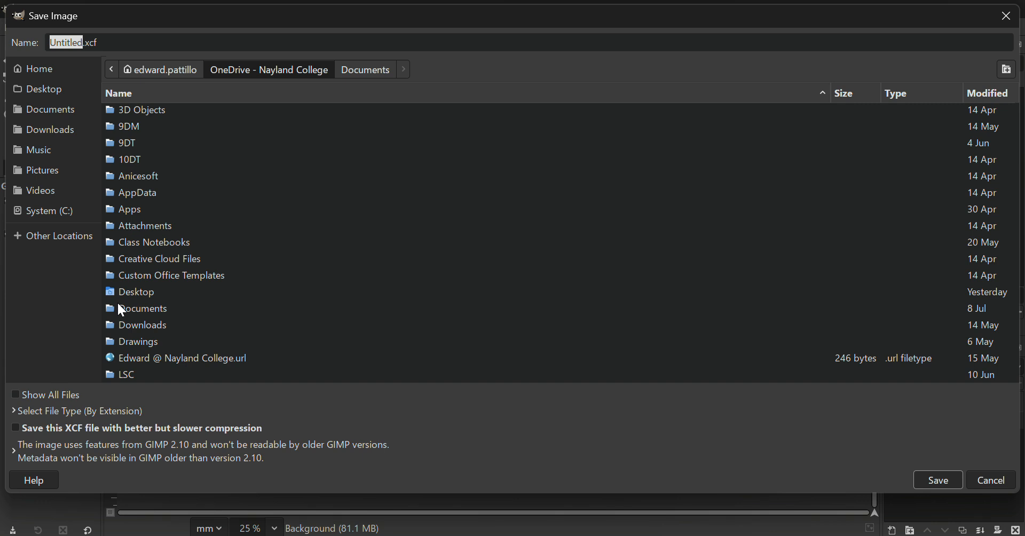
# Enter the 9DM folder and name the file Cursive Monsters.
pyautogui.scroll(1, 184, 212)
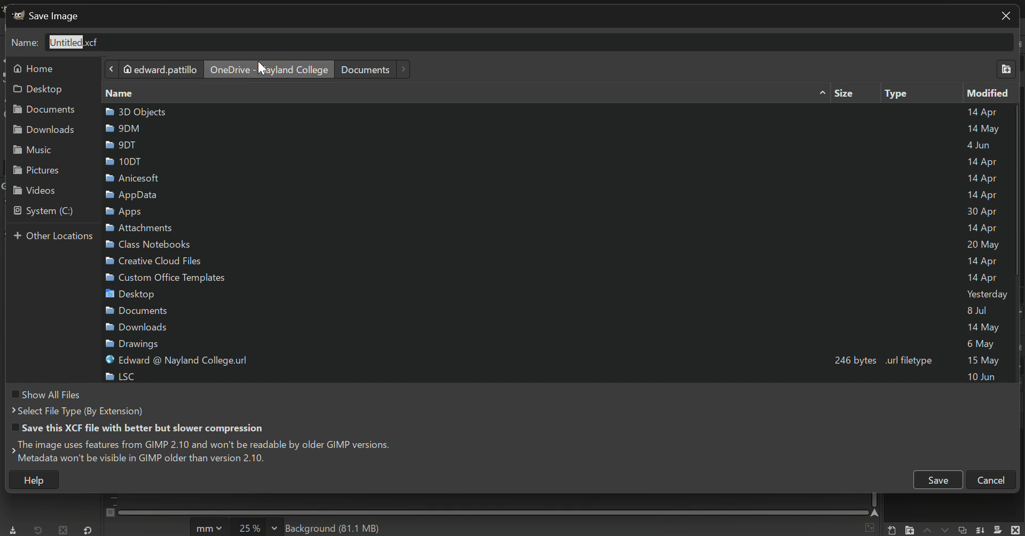
pyautogui.click(131, 131)
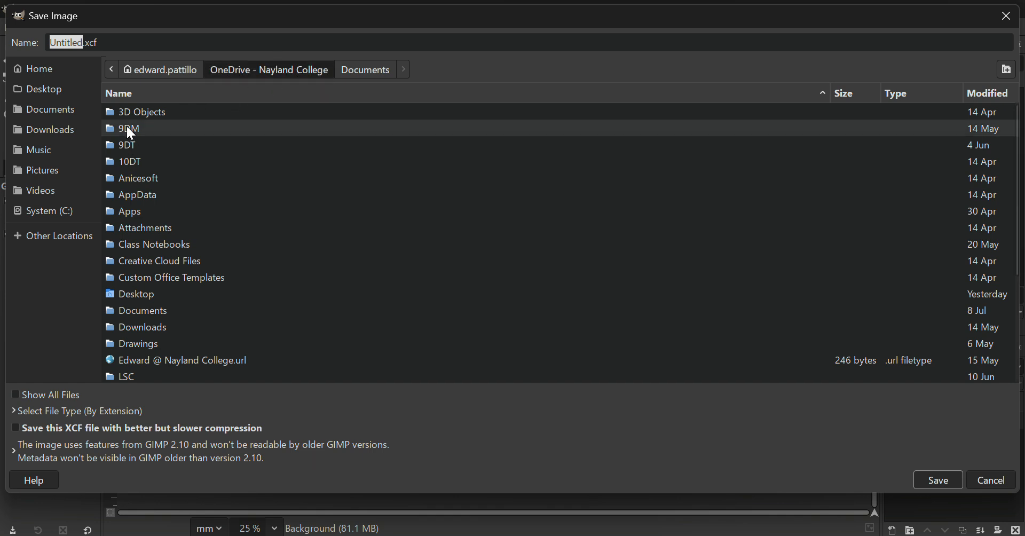
pyautogui.doubleClick(130, 130)
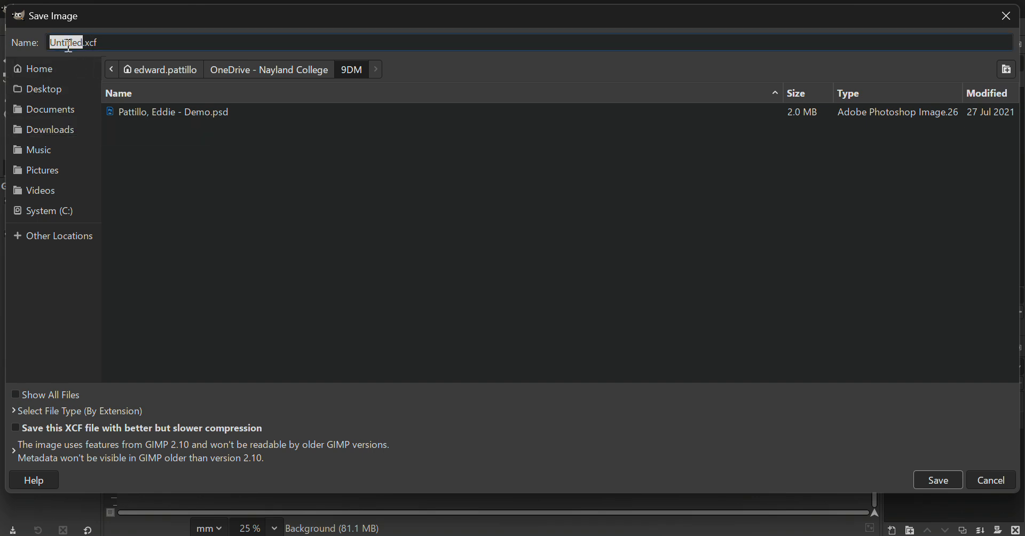
pyautogui.write('Cursive Mons')
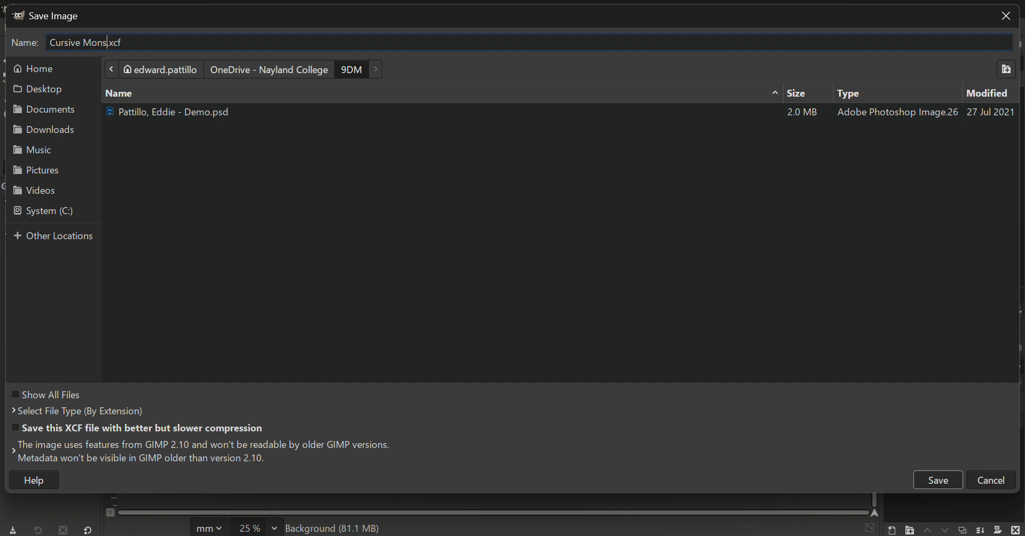
pyautogui.write('ters')
# Save the teal image as Cursive Monsters.xcf in the 9DM folder.
pyautogui.click(933, 480)
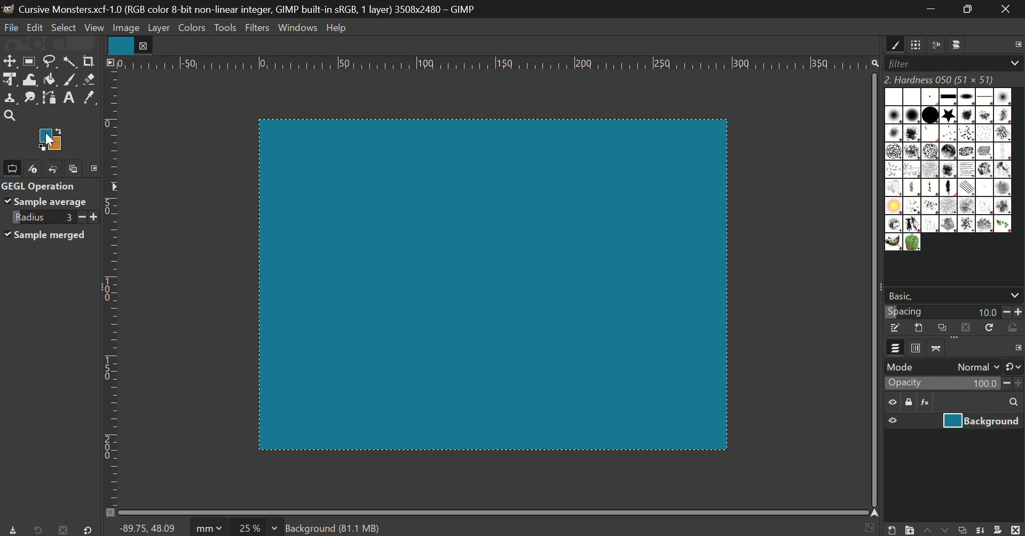
pyautogui.click(49, 140)
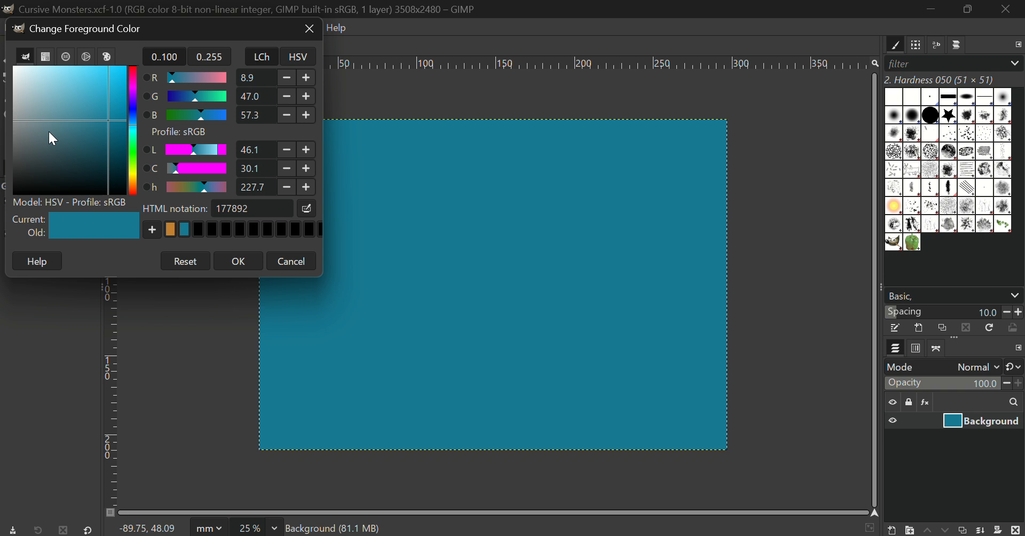
pyautogui.moveTo(110, 26); pyautogui.dragTo(291, 146)
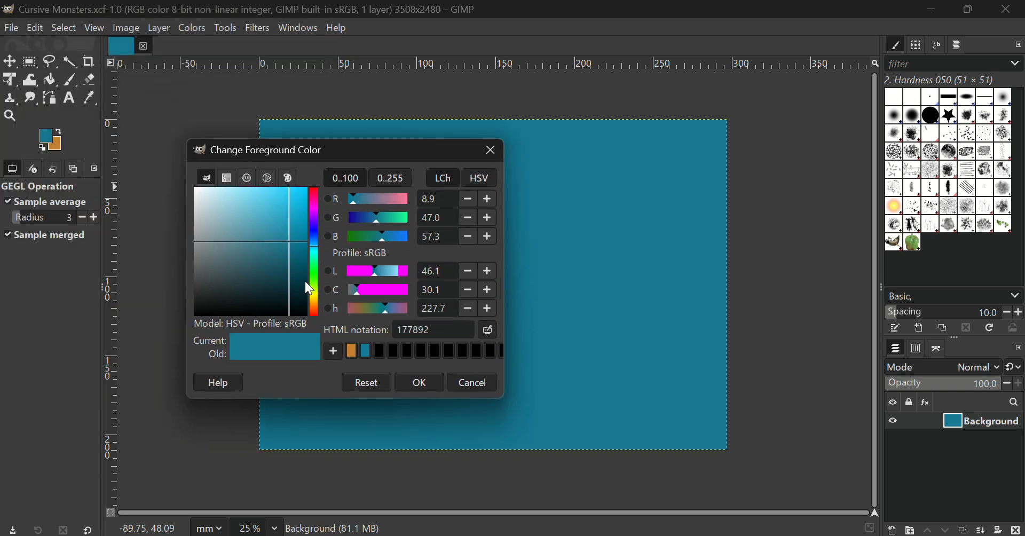
pyautogui.moveTo(316, 284); pyautogui.dragTo(319, 297)
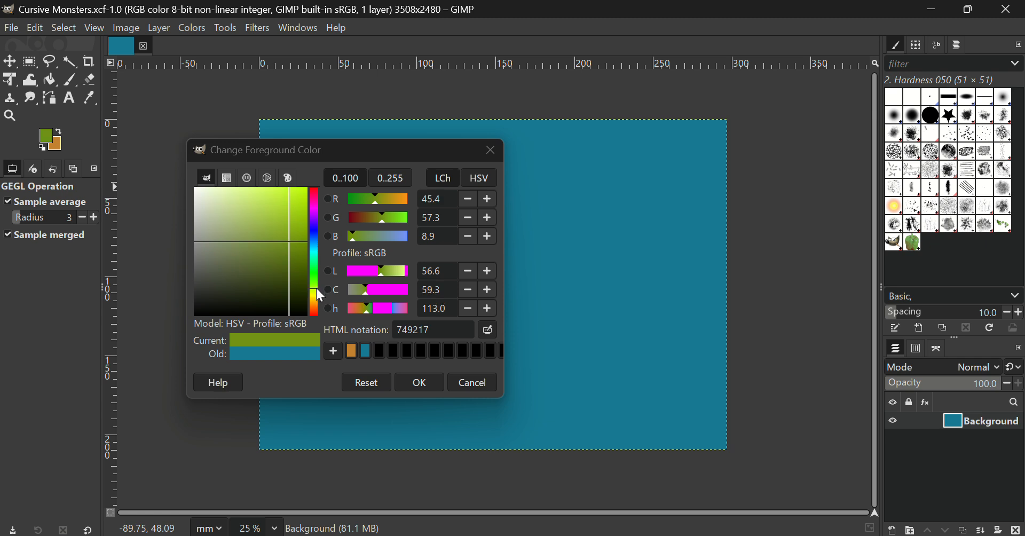
pyautogui.moveTo(318, 289); pyautogui.dragTo(314, 288)
pyautogui.click(284, 208)
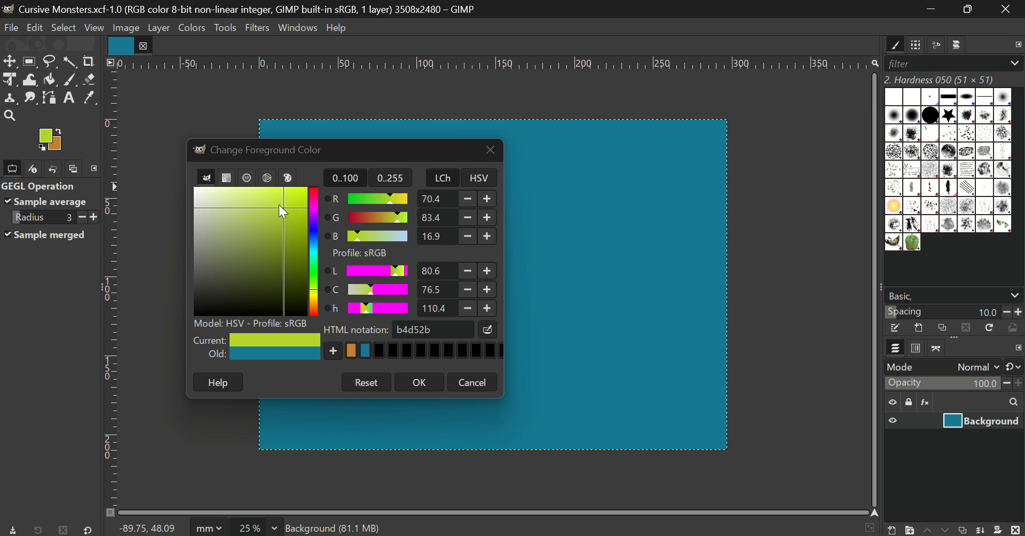
pyautogui.click(418, 382)
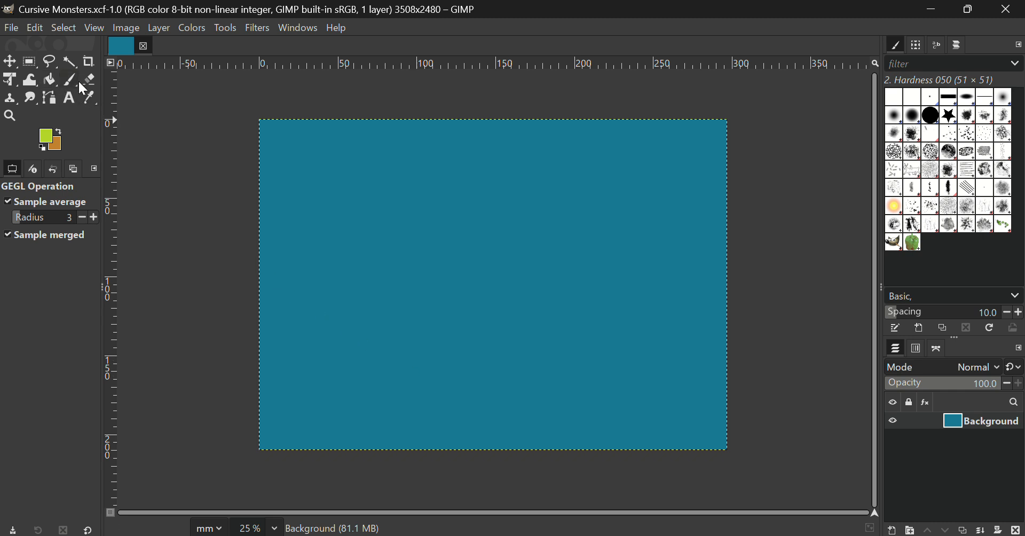
# Bucket-fill the entire teal canvas with lime green.
pyautogui.click(51, 79)
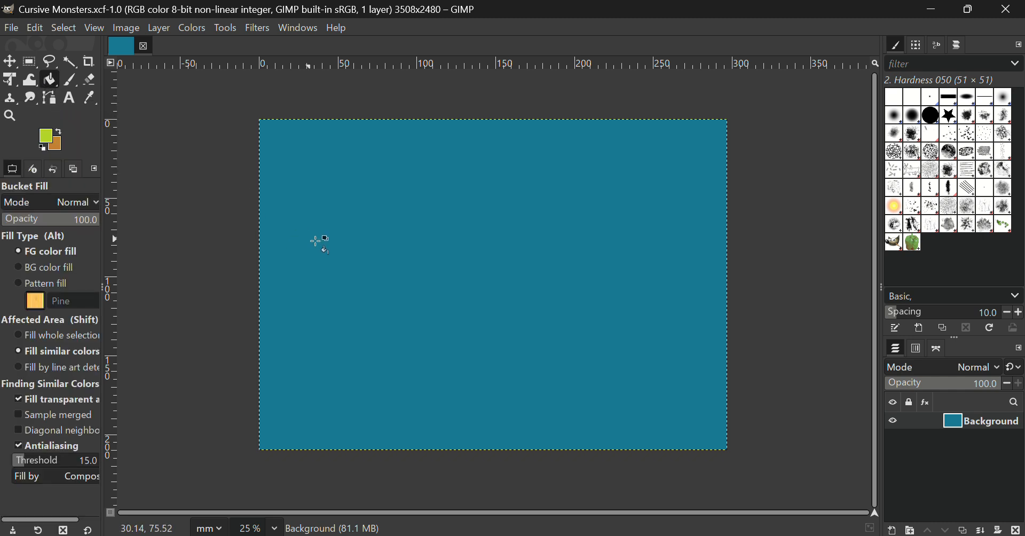
pyautogui.click(410, 251)
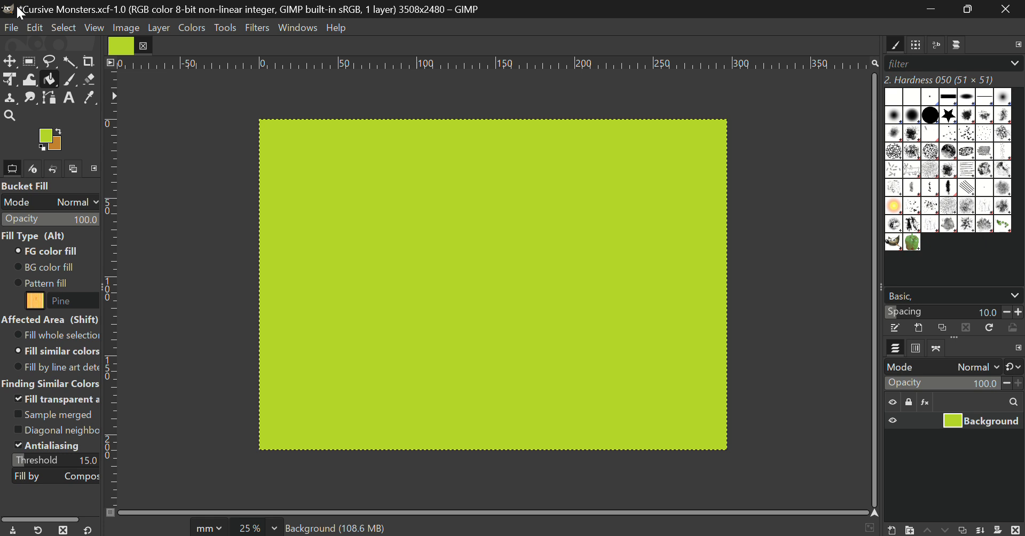
# Save the lime-green canvas to Cursive Monsters.xcf.
pyautogui.click(11, 28)
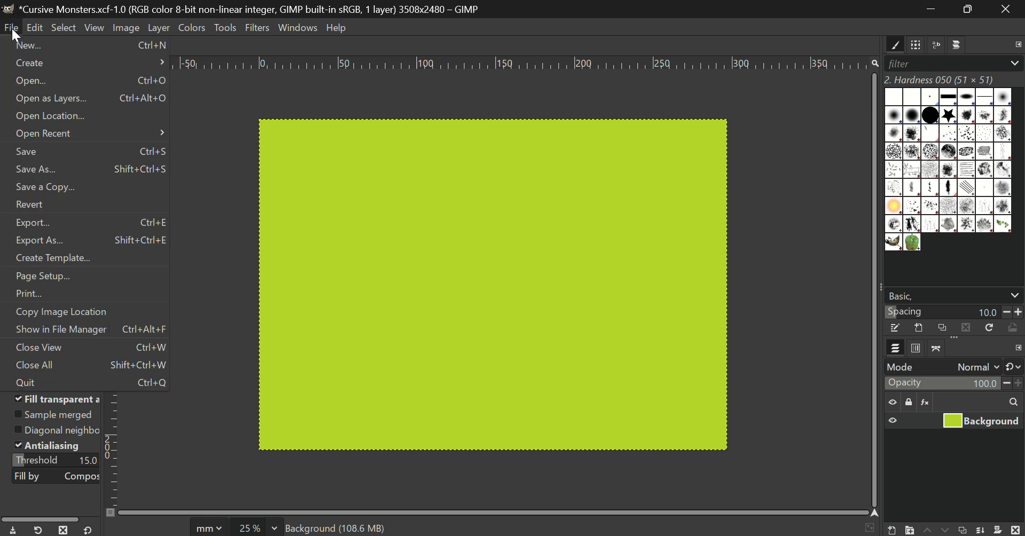
pyautogui.click(45, 152)
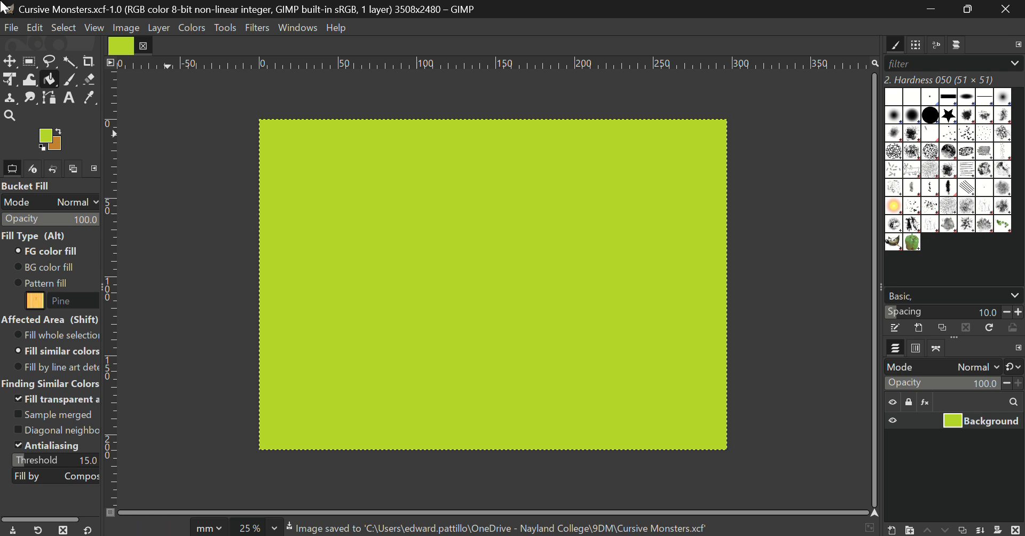
pyautogui.click(16, 30)
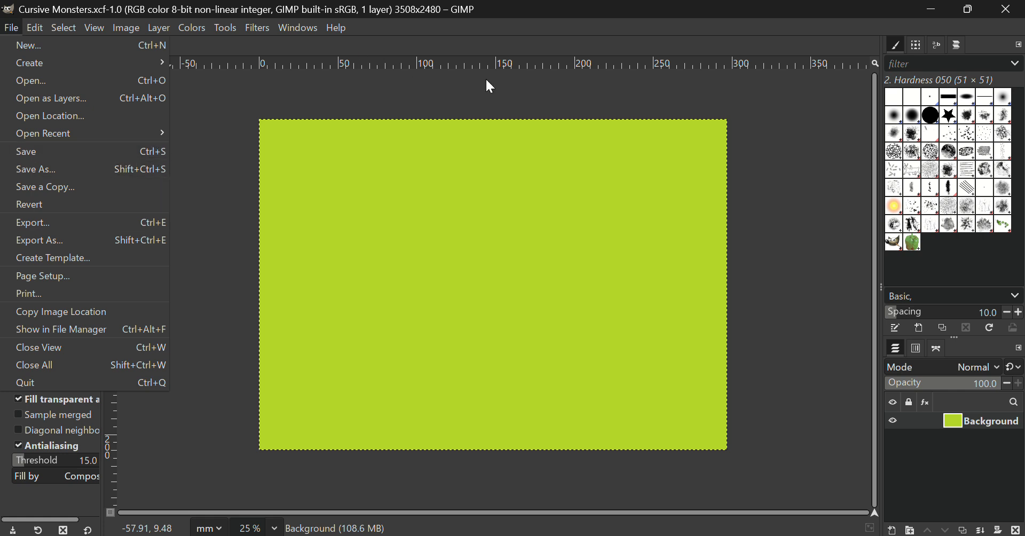
pyautogui.click(684, 9)
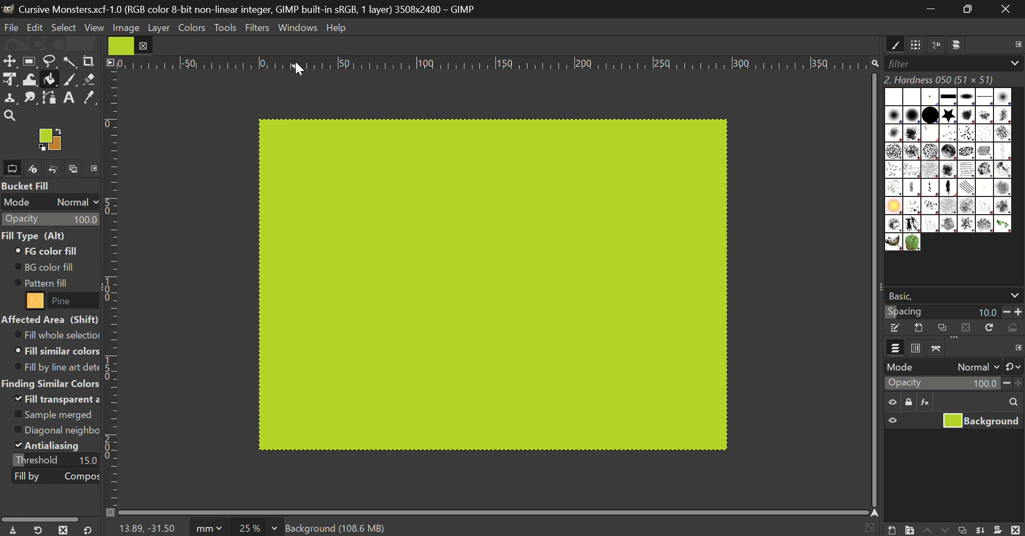
# Pull a horizontal guide from the top ruler to the canvas's vertical middle.
pyautogui.moveTo(306, 64); pyautogui.dragTo(298, 279)
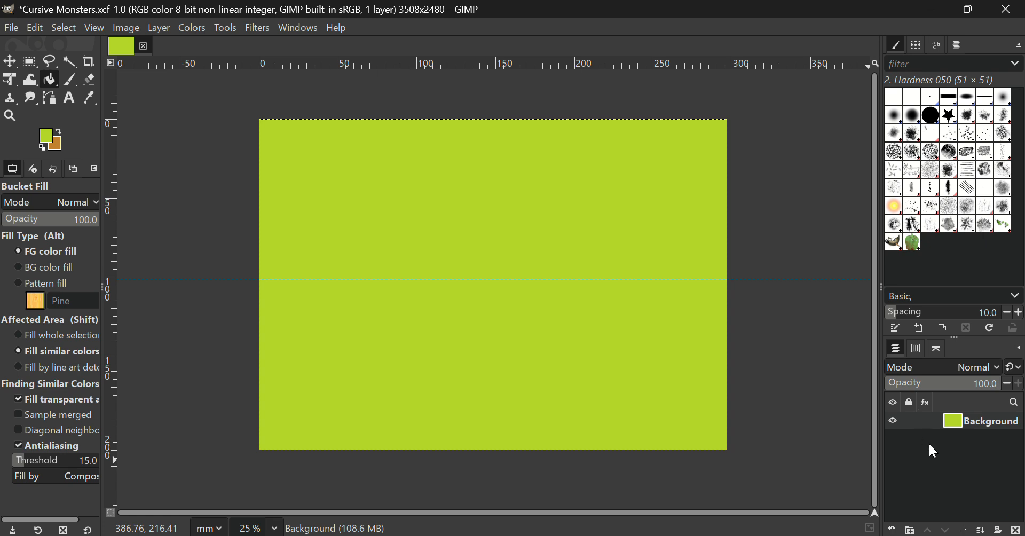
# Open the New Layer dialog, sized 3508 × 2480 with transparency fill.
pyautogui.click(916, 350)
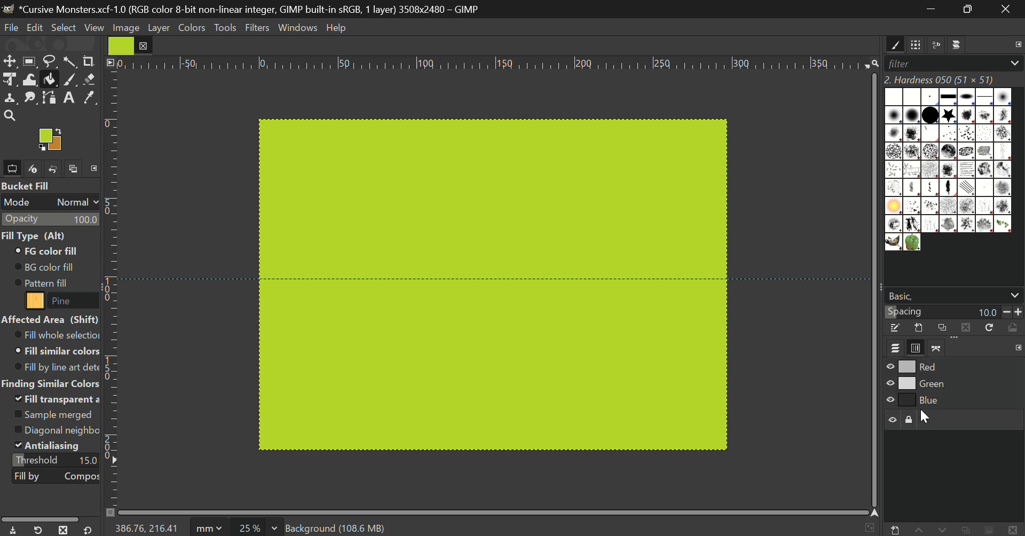
pyautogui.click(899, 352)
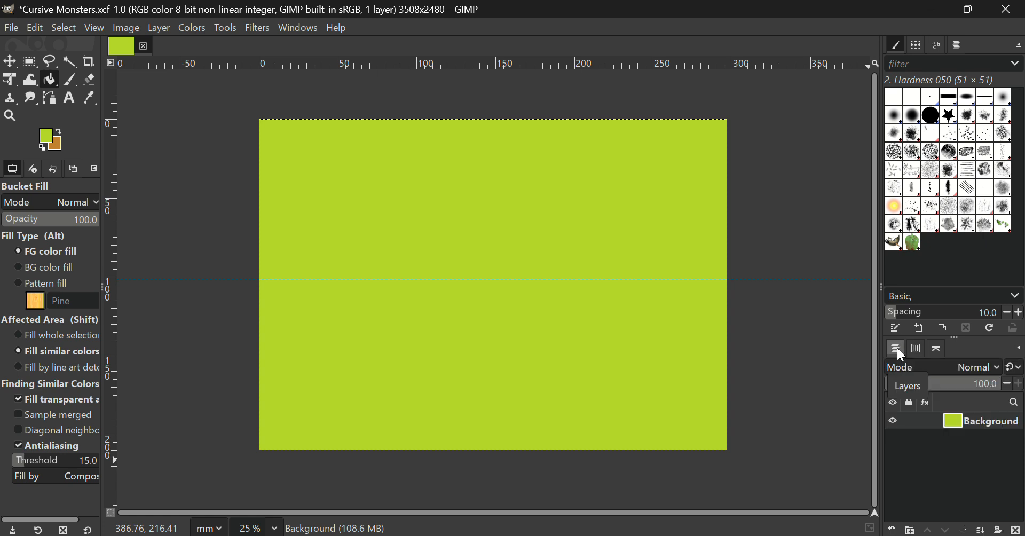
pyautogui.click(893, 530)
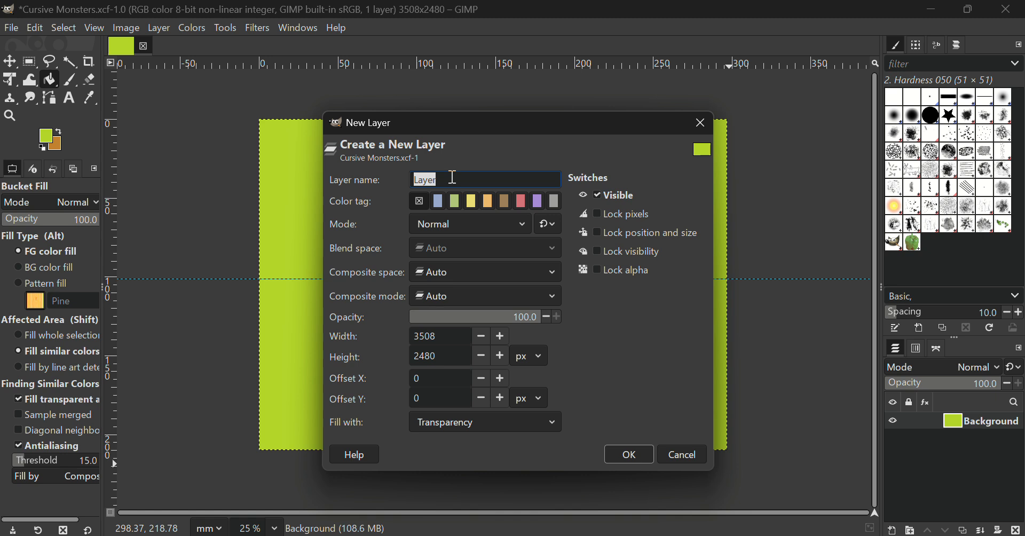
# Create a transparent layer named 'Name' above Background.
pyautogui.write('Name')
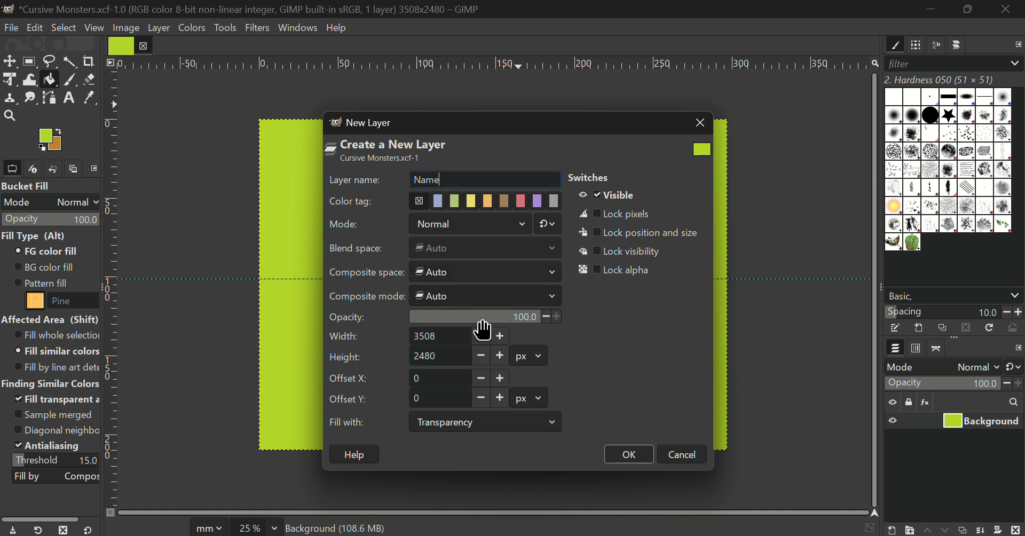
pyautogui.click(636, 451)
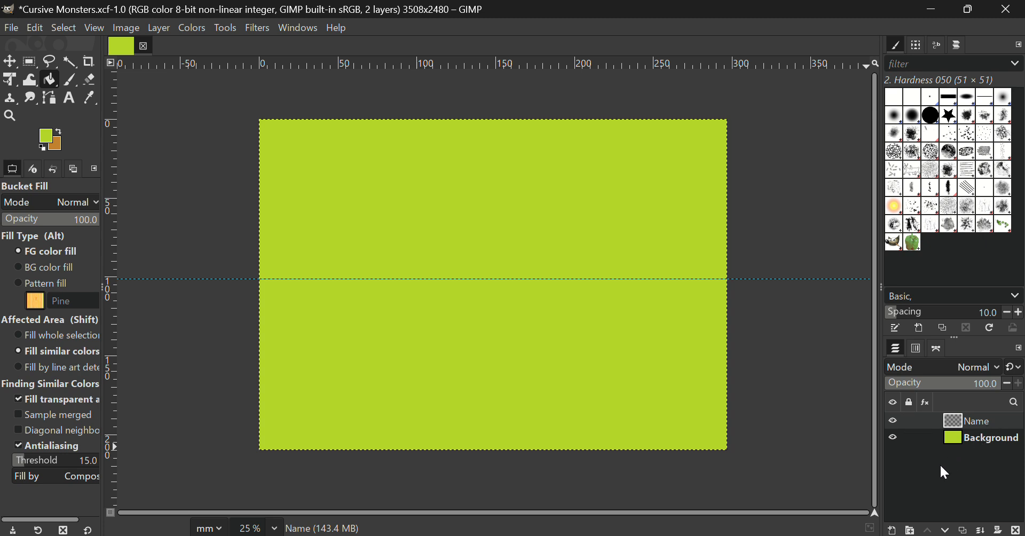
# Turn on Lock pixels for the Background layer.
pyautogui.click(910, 435)
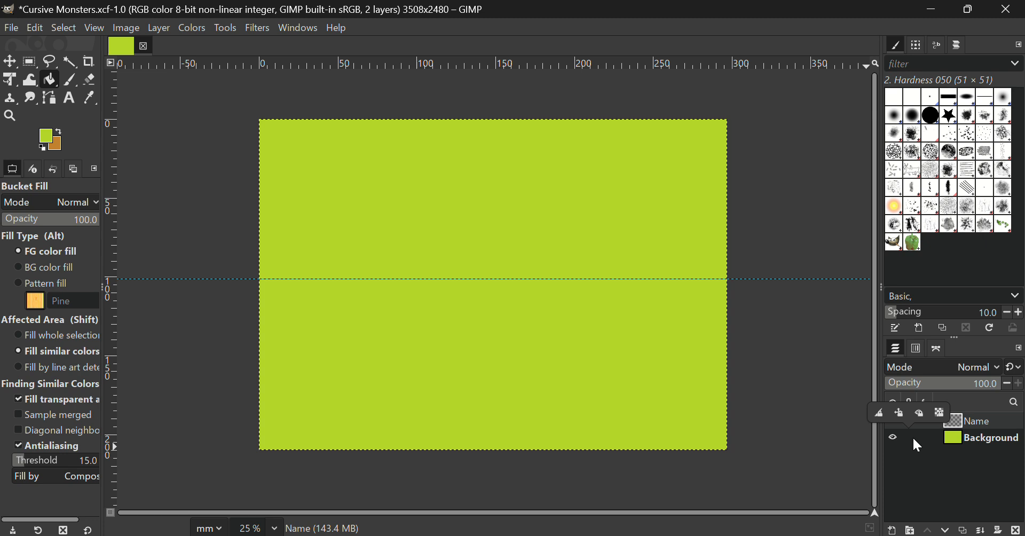
pyautogui.click(881, 414)
pyautogui.click(936, 460)
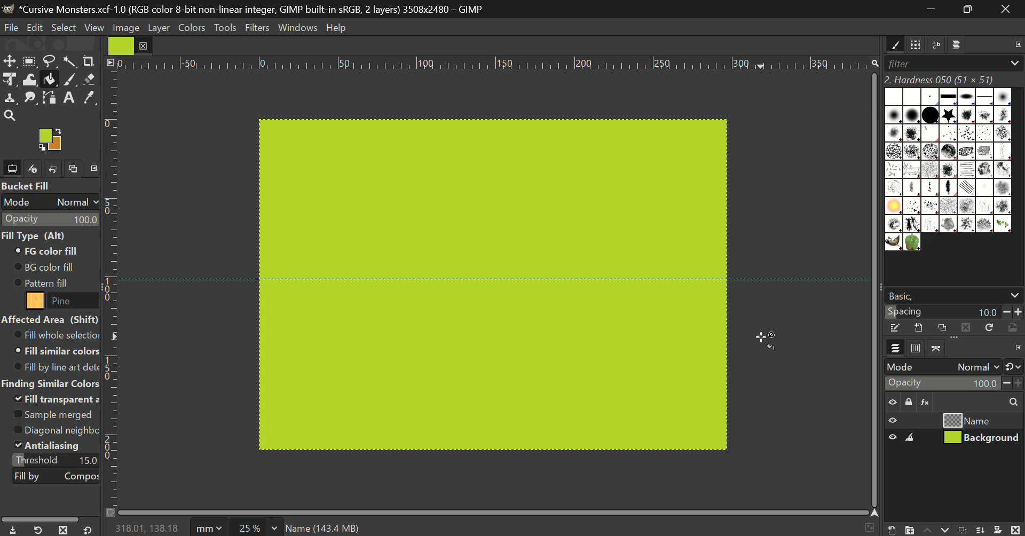
# Make the Name layer the active layer for painting.
pyautogui.doubleClick(976, 422)
pyautogui.click(936, 420)
pyautogui.click(980, 441)
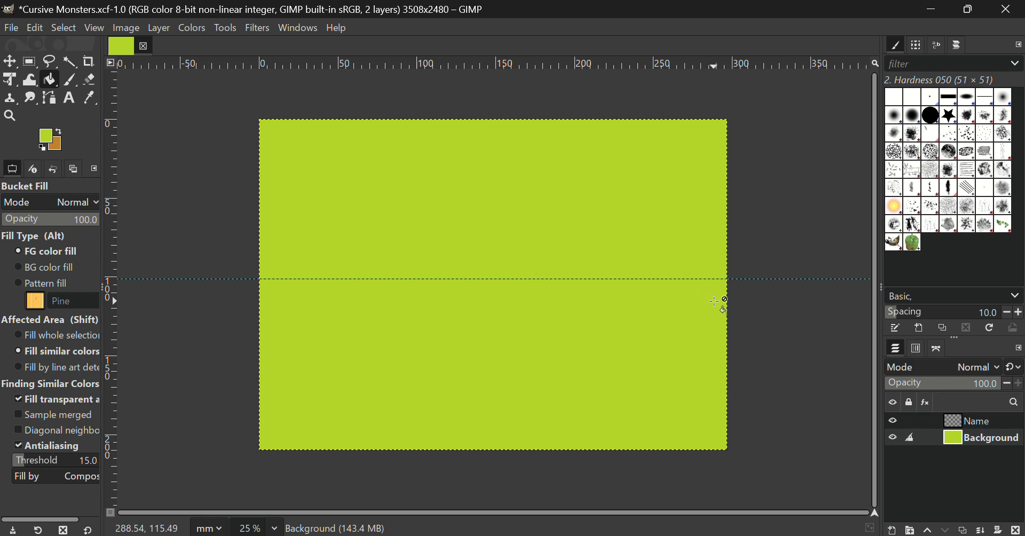
pyautogui.click(995, 421)
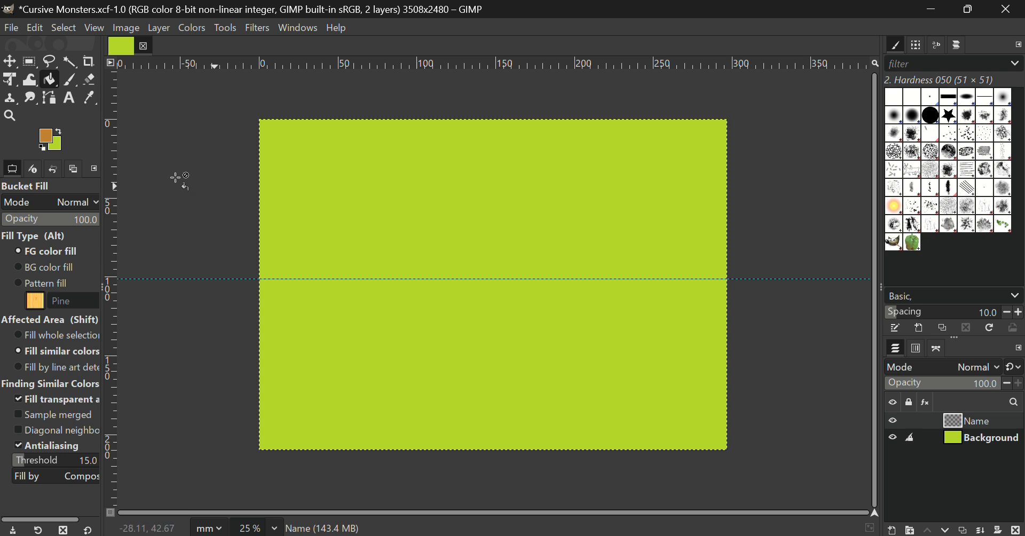
# Set the foreground colour to a bright magenta-purple, hex c919f3.
pyautogui.click(48, 141)
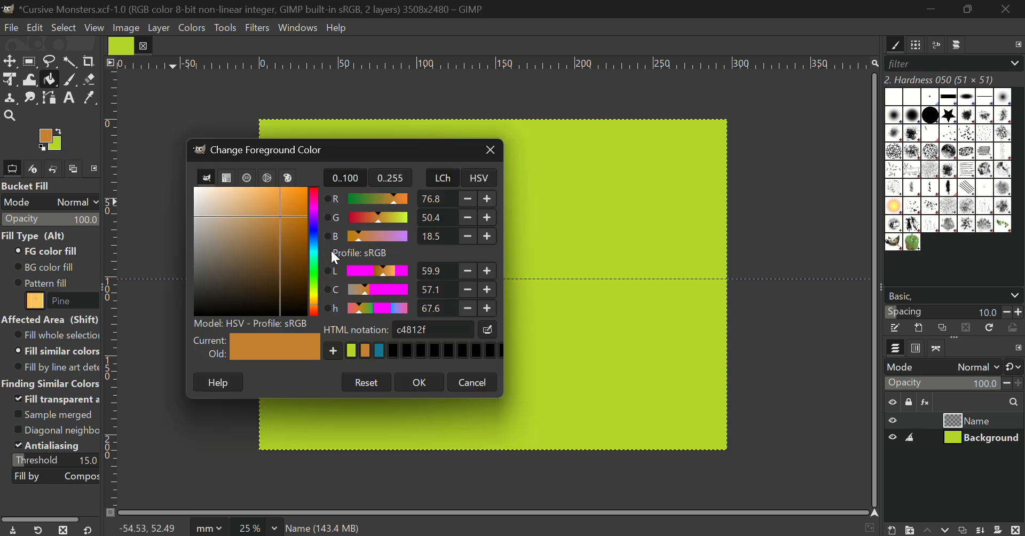
pyautogui.click(314, 215)
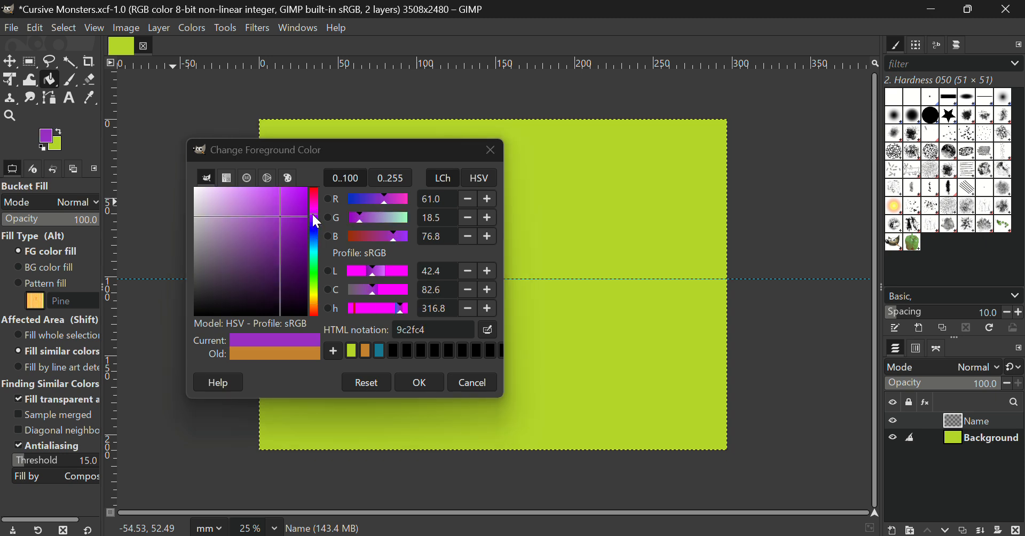
pyautogui.moveTo(314, 215); pyautogui.dragTo(294, 204)
pyautogui.click(293, 209)
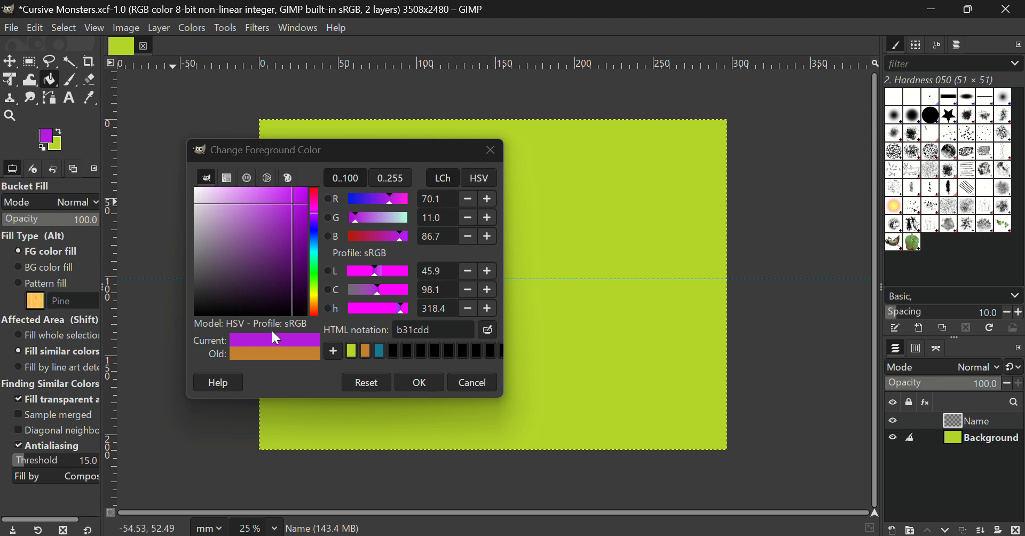
pyautogui.click(290, 196)
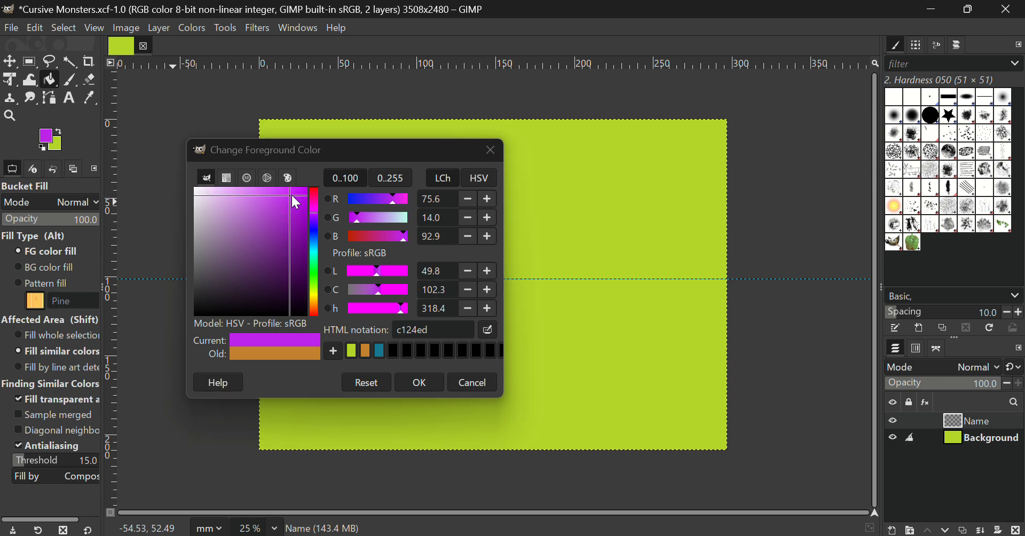
pyautogui.click(282, 189)
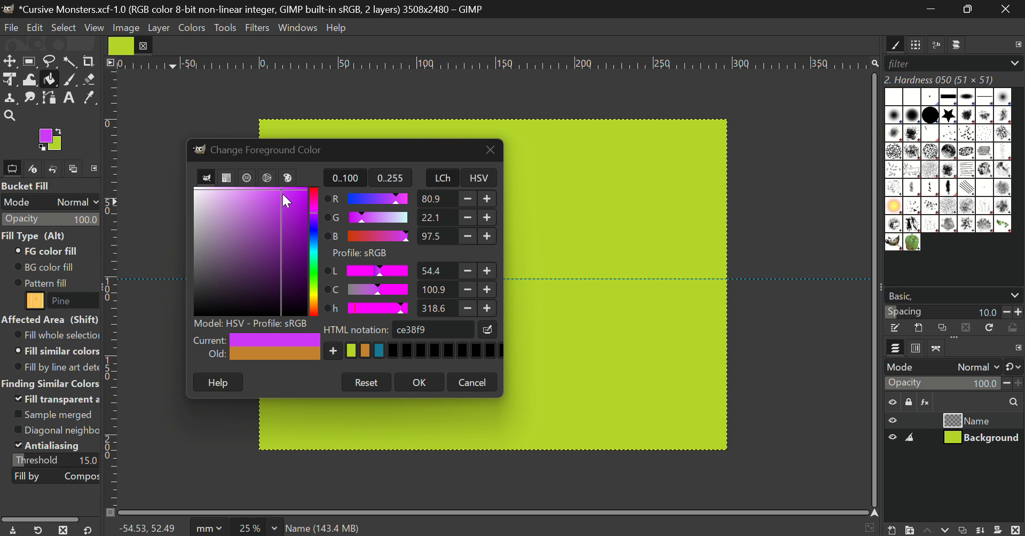
pyautogui.click(295, 193)
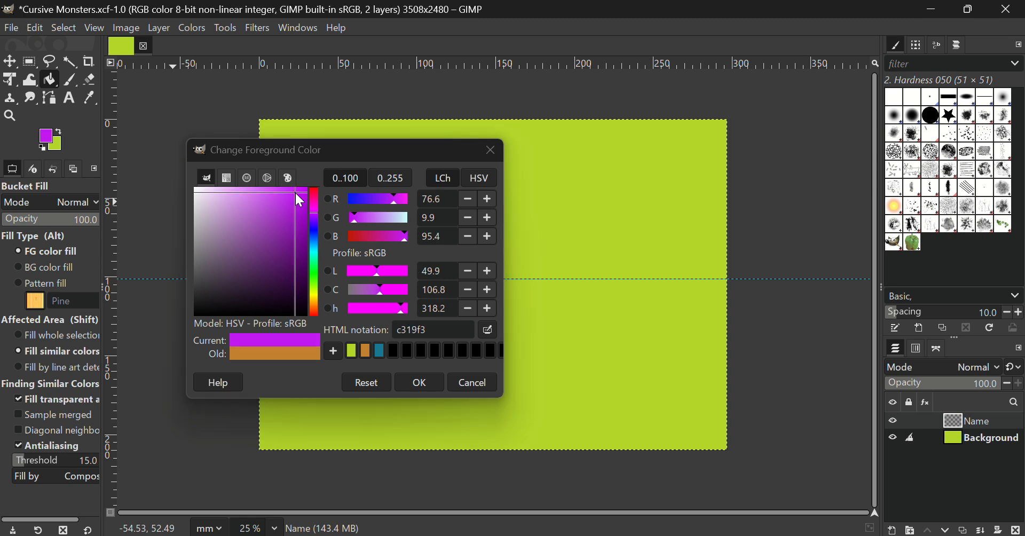
pyautogui.moveTo(313, 208); pyautogui.dragTo(313, 214)
pyautogui.click(420, 383)
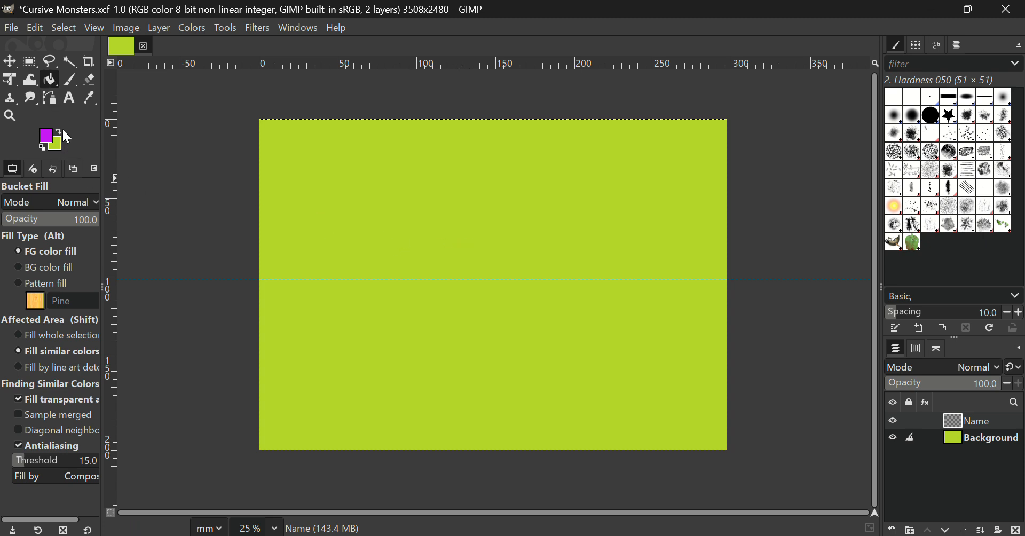
# Paint a purple test squiggle with the size-51 Hardness 050 Paintbrush across the upper canvas.
pyautogui.click(69, 82)
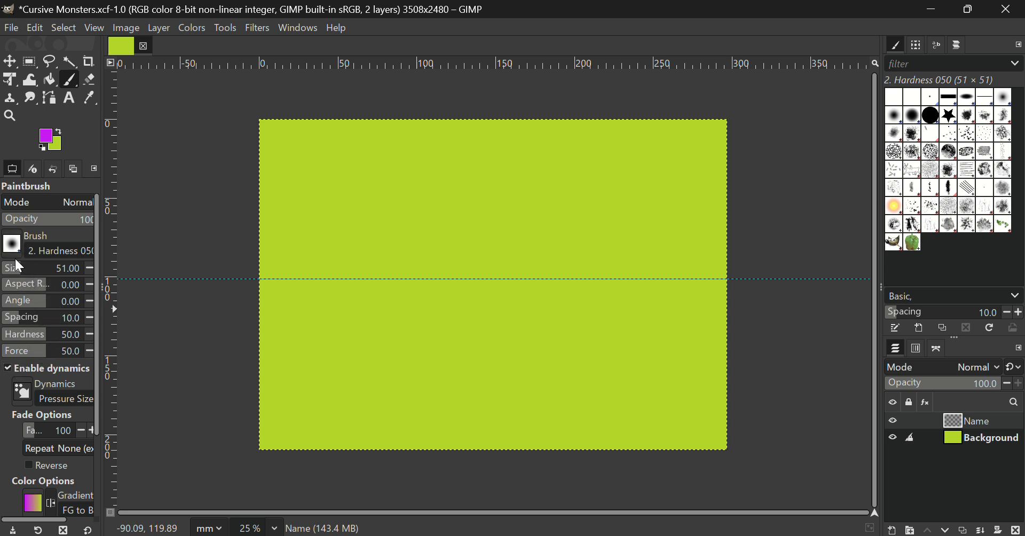
pyautogui.click(57, 251)
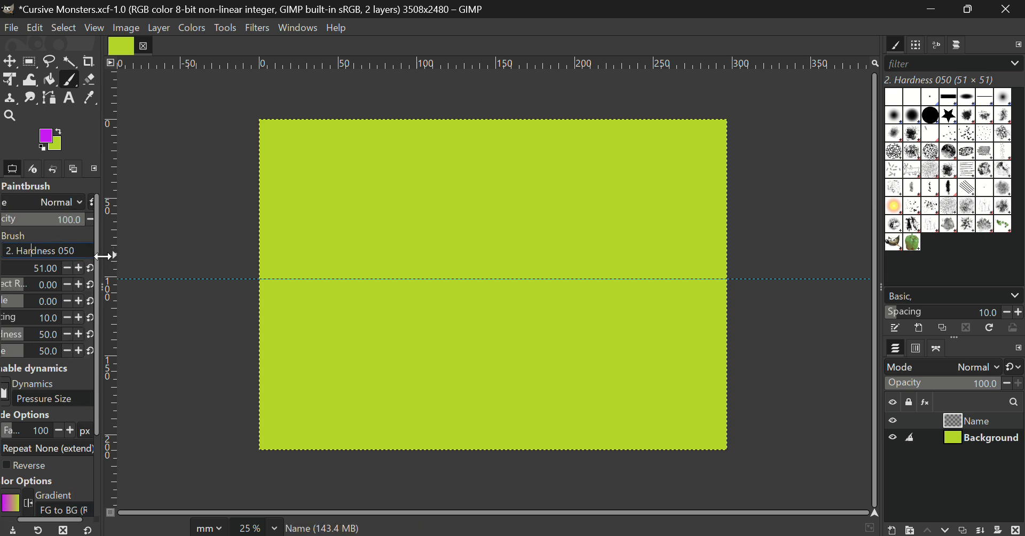
pyautogui.moveTo(102, 256); pyautogui.dragTo(162, 269)
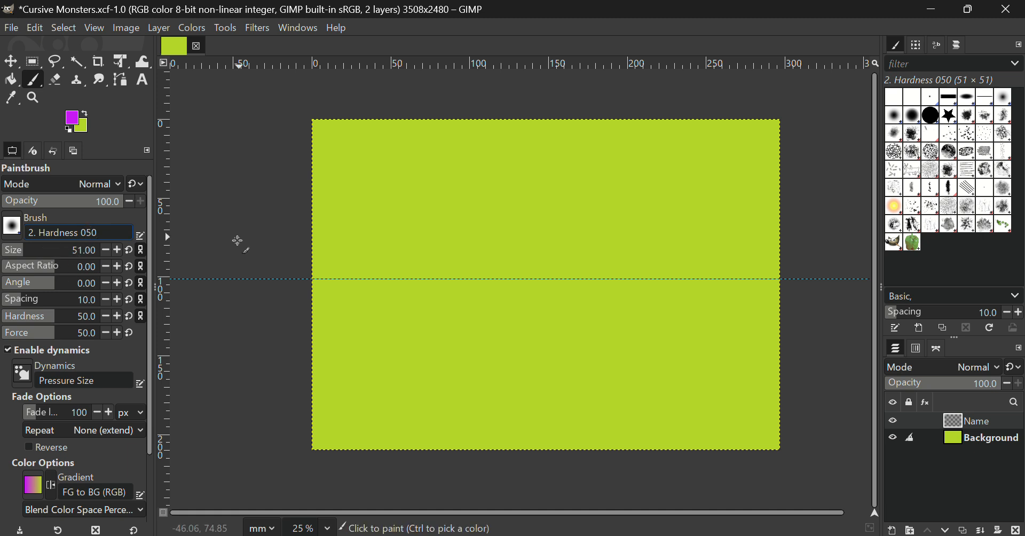
pyautogui.moveTo(355, 180)
pyautogui.mouseDown()
pyautogui.moveTo(379, 224)
pyautogui.moveTo(426, 223)
pyautogui.moveTo(478, 187)
pyautogui.moveTo(470, 262)
pyautogui.moveTo(463, 233)
pyautogui.mouseUp()
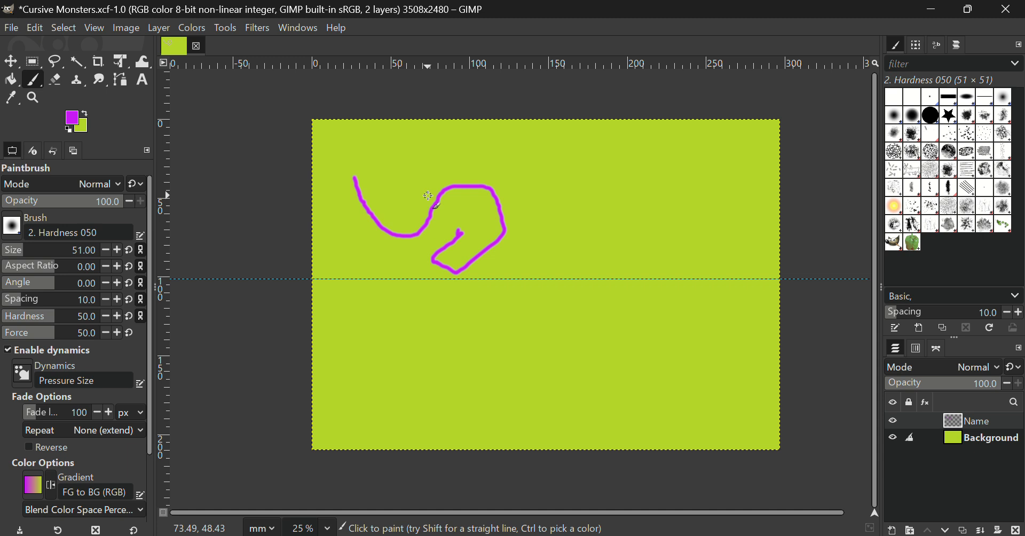
# Switch the Paintbrush to the '2. Hardness 100' brush.
pyautogui.click(82, 232)
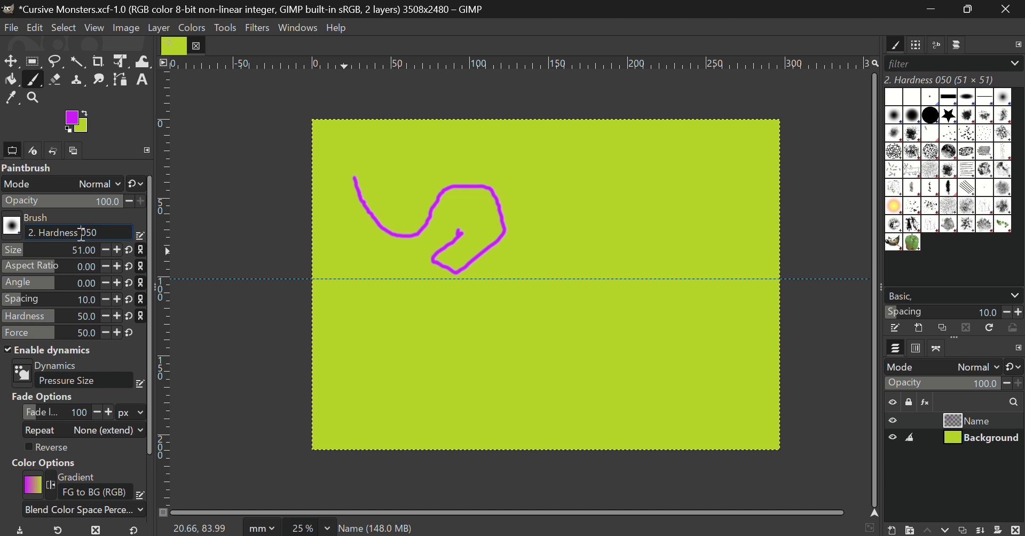
pyautogui.moveTo(82, 234); pyautogui.dragTo(125, 236)
pyautogui.write('100')
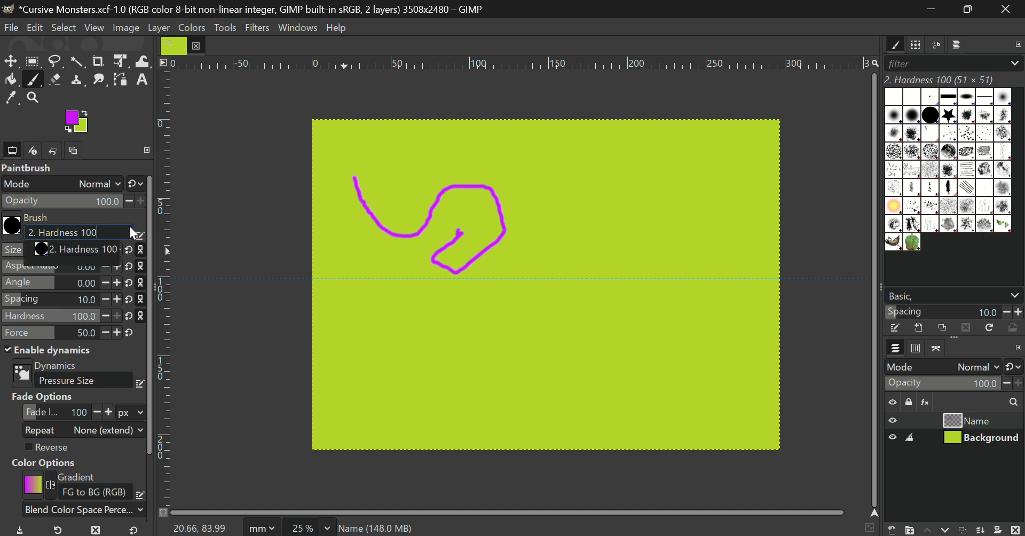
pyautogui.click(92, 250)
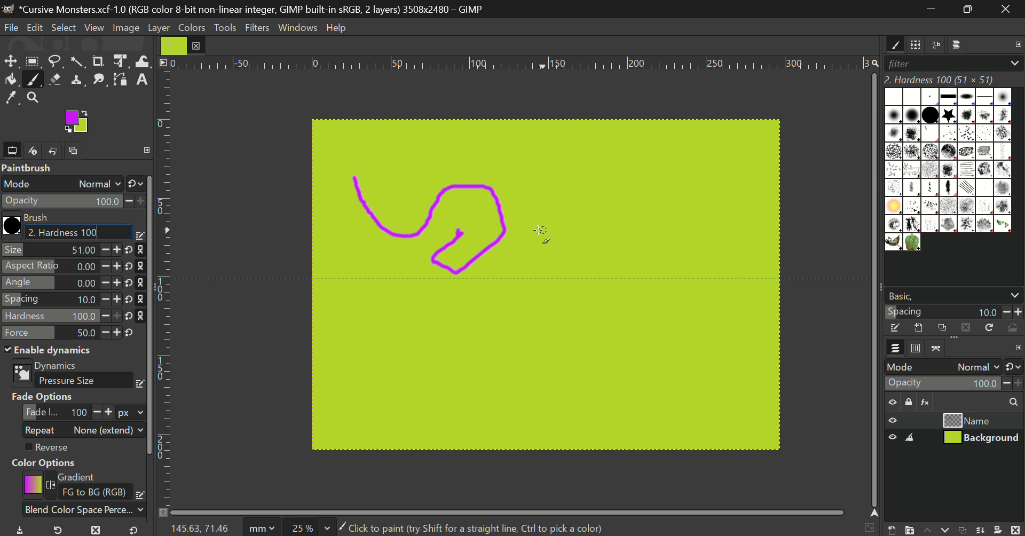
# Raise the brush size to 62, then undo both practice strokes to clear the canvas.
pyautogui.moveTo(525, 250)
pyautogui.mouseDown()
pyautogui.moveTo(549, 212)
pyautogui.moveTo(574, 225)
pyautogui.moveTo(578, 240)
pyautogui.mouseUp()
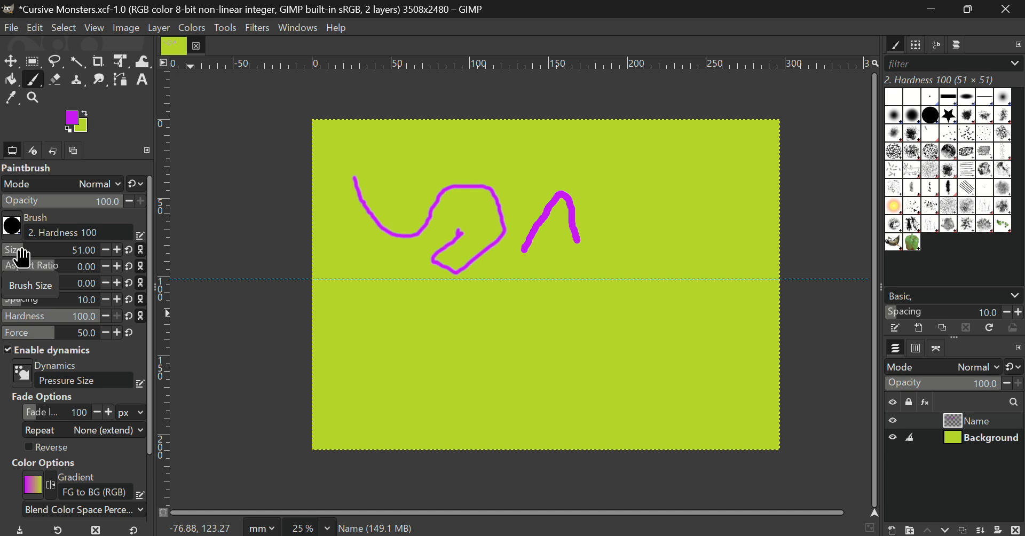
pyautogui.moveTo(21, 256); pyautogui.dragTo(24, 258)
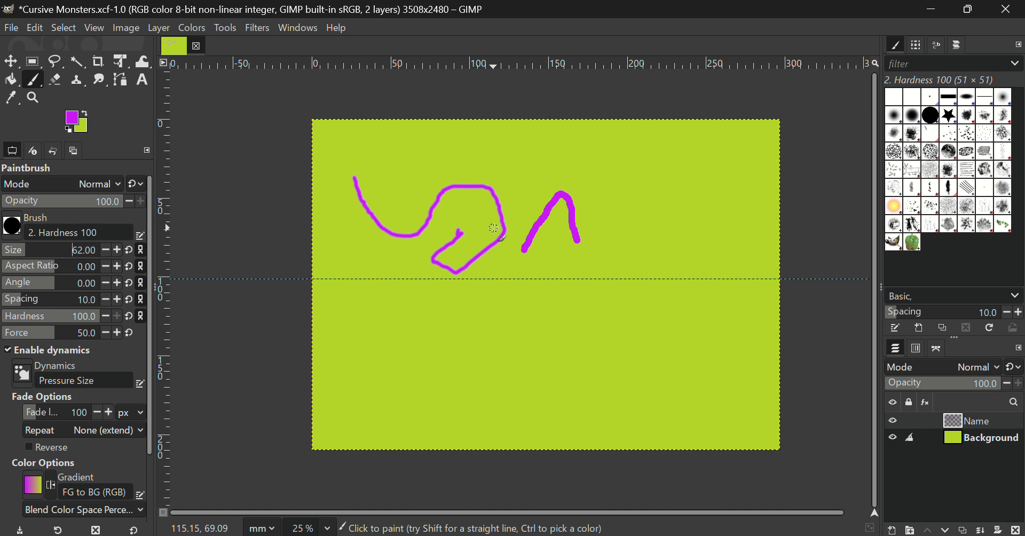
pyautogui.hotkey('ctrl', 'z')
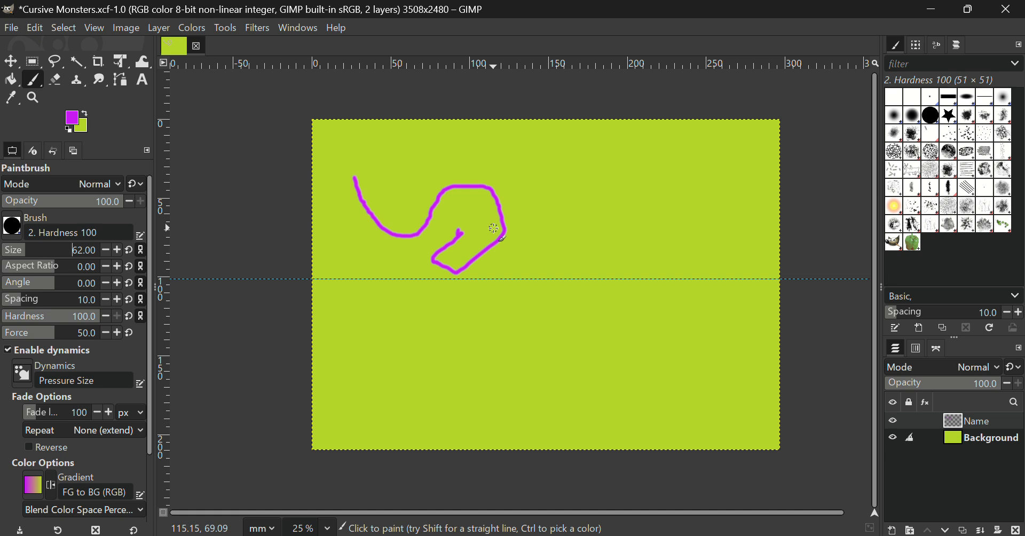
pyautogui.hotkey('ctrl', 'z')
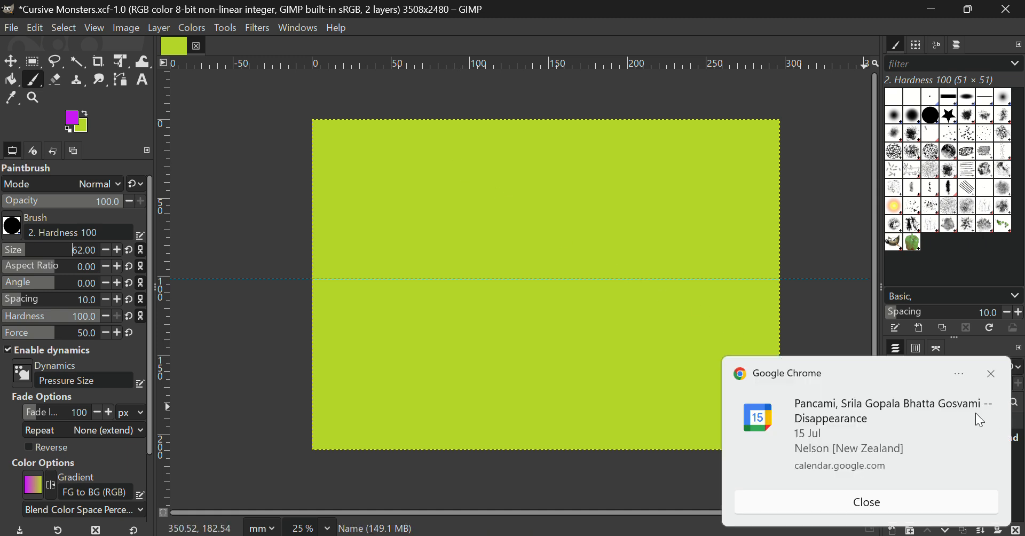
# Write 'Eddie' in purple cursive above the guide, including both d's and the i's dot.
pyautogui.click(903, 499)
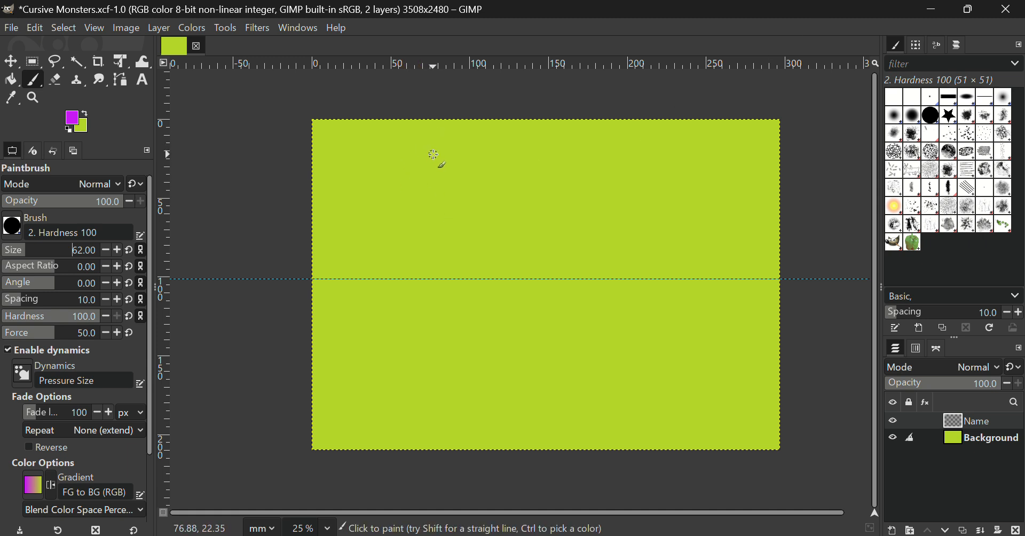
pyautogui.moveTo(436, 155)
pyautogui.mouseDown()
pyautogui.moveTo(379, 129)
pyautogui.moveTo(355, 133)
pyautogui.moveTo(359, 157)
pyautogui.moveTo(402, 192)
pyautogui.moveTo(372, 199)
pyautogui.moveTo(354, 219)
pyautogui.moveTo(364, 265)
pyautogui.moveTo(381, 280)
pyautogui.moveTo(433, 278)
pyautogui.moveTo(461, 211)
pyautogui.moveTo(486, 217)
pyautogui.moveTo(493, 240)
pyautogui.moveTo(449, 273)
pyautogui.moveTo(473, 278)
pyautogui.moveTo(491, 262)
pyautogui.moveTo(502, 122)
pyautogui.mouseUp()
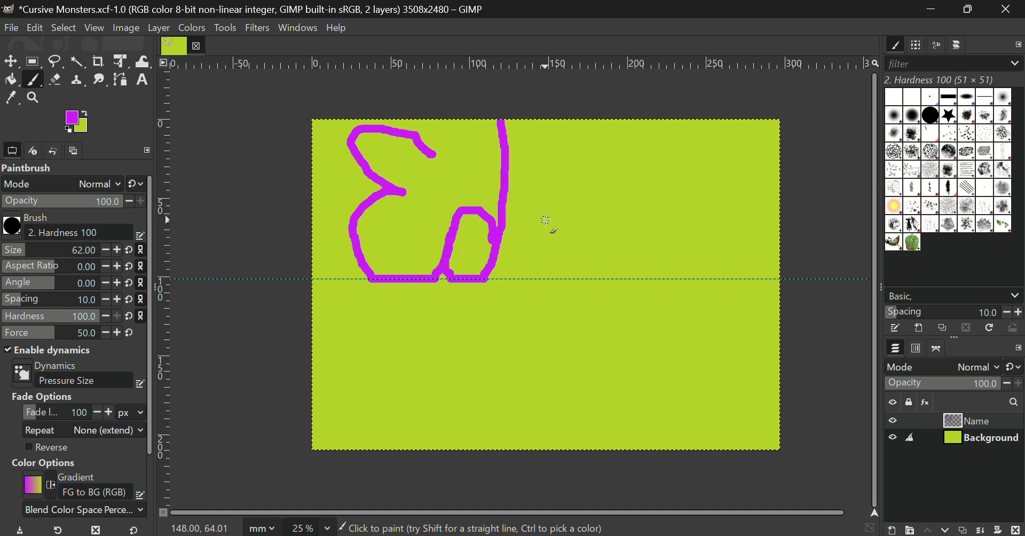
pyautogui.moveTo(546, 219)
pyautogui.mouseDown()
pyautogui.moveTo(503, 235)
pyautogui.moveTo(507, 274)
pyautogui.moveTo(517, 279)
pyautogui.moveTo(541, 276)
pyautogui.moveTo(549, 262)
pyautogui.moveTo(556, 132)
pyautogui.mouseUp()
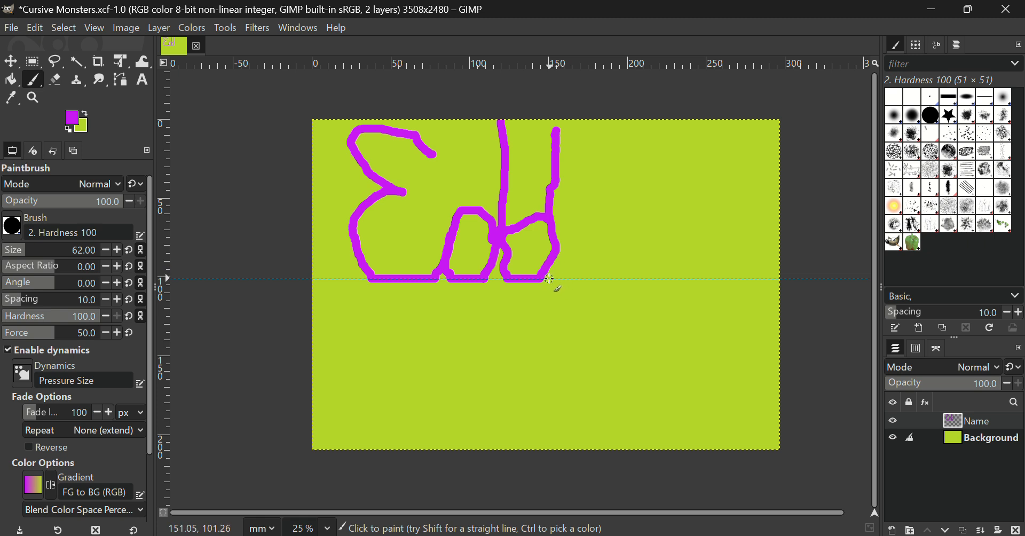
pyautogui.moveTo(542, 274)
pyautogui.mouseDown()
pyautogui.moveTo(582, 273)
pyautogui.moveTo(588, 215)
pyautogui.moveTo(598, 265)
pyautogui.moveTo(612, 278)
pyautogui.moveTo(654, 264)
pyautogui.moveTo(671, 223)
pyautogui.moveTo(646, 204)
pyautogui.moveTo(627, 212)
pyautogui.moveTo(616, 243)
pyautogui.moveTo(627, 270)
pyautogui.moveTo(648, 280)
pyautogui.moveTo(704, 250)
pyautogui.mouseUp()
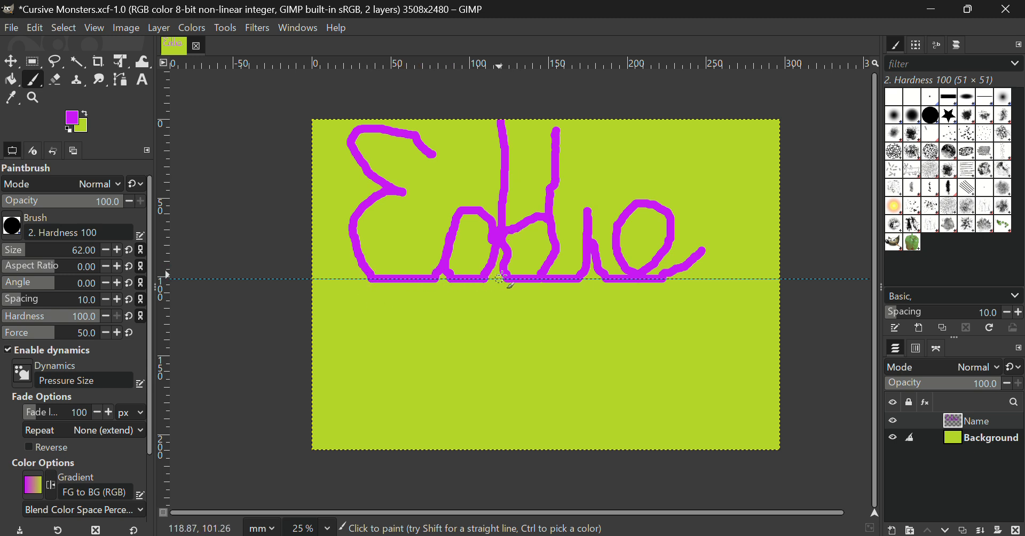
pyautogui.moveTo(583, 170)
pyautogui.mouseDown()
pyautogui.moveTo(594, 174)
pyautogui.moveTo(582, 195)
pyautogui.moveTo(572, 183)
pyautogui.moveTo(583, 169)
pyautogui.mouseUp()
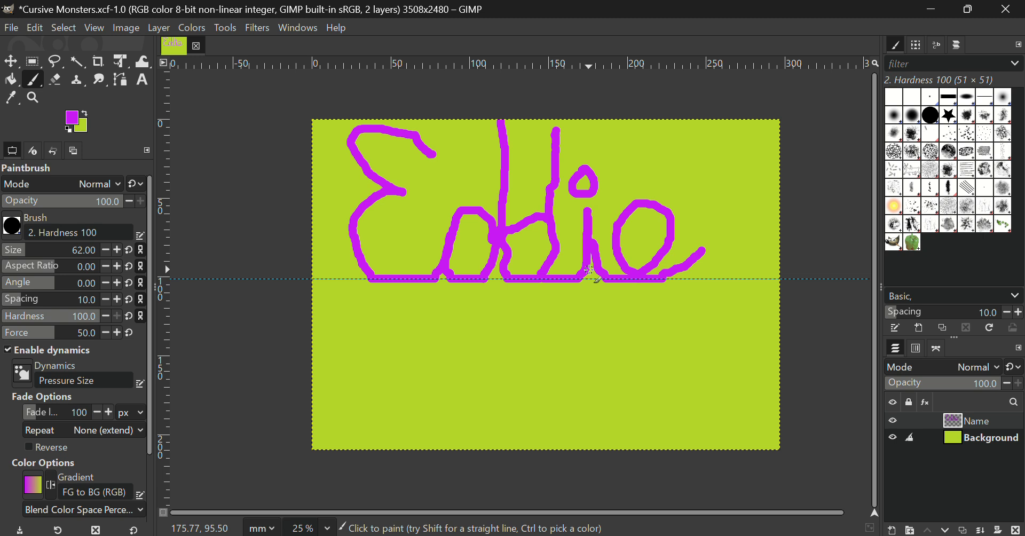
# Save the Cursive Monsters image with File > Save.
pyautogui.click(7, 29)
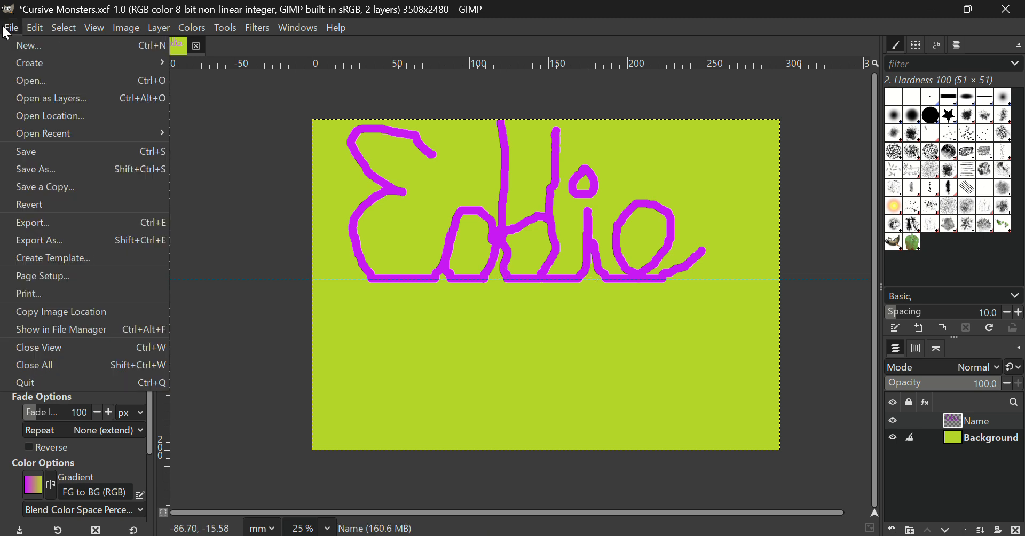
pyautogui.click(58, 154)
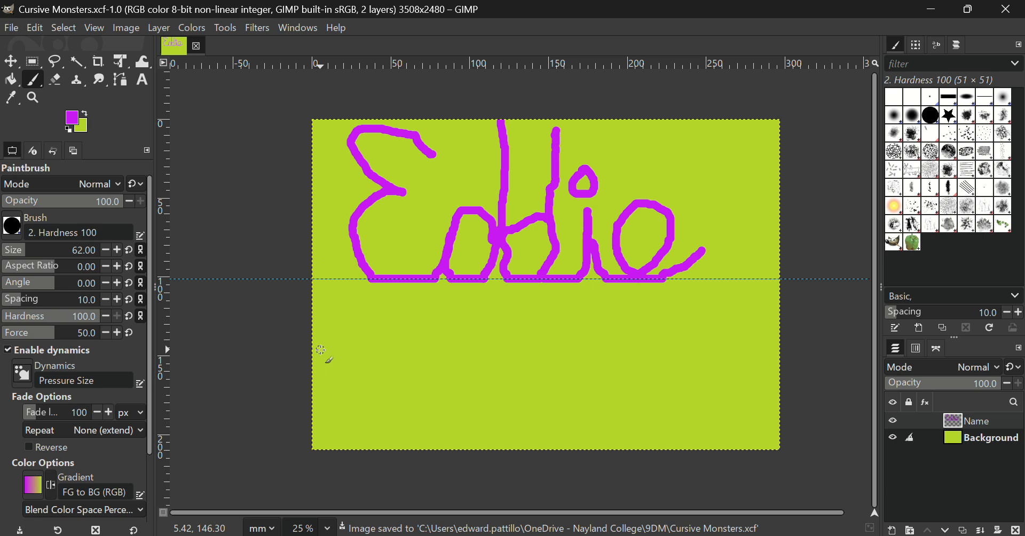
# Duplicate the Name layer as 'Name copy', lock the original Name layer, and select the copy.
pyautogui.rightClick(1002, 426)
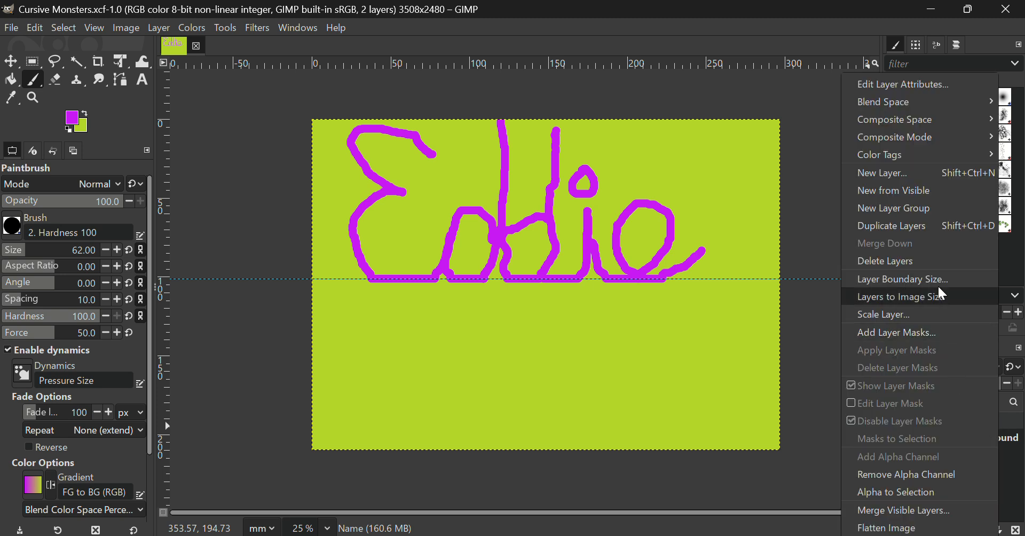
pyautogui.click(927, 233)
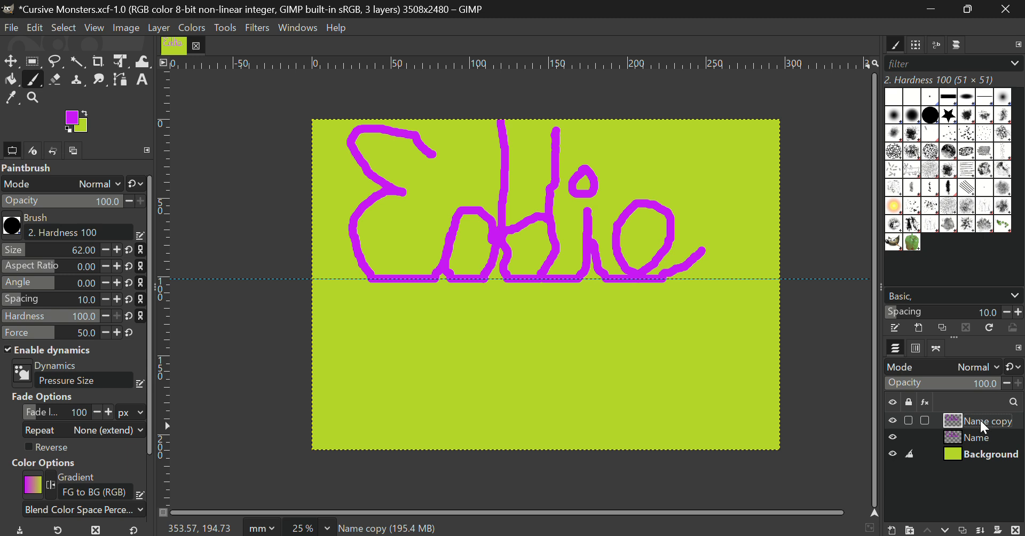
pyautogui.click(912, 445)
pyautogui.click(880, 414)
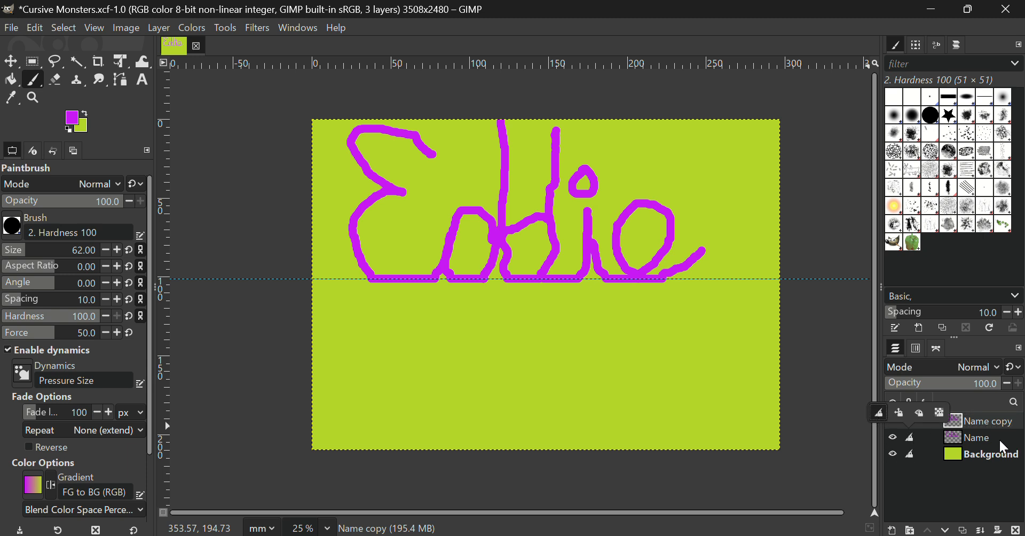
pyautogui.click(1010, 429)
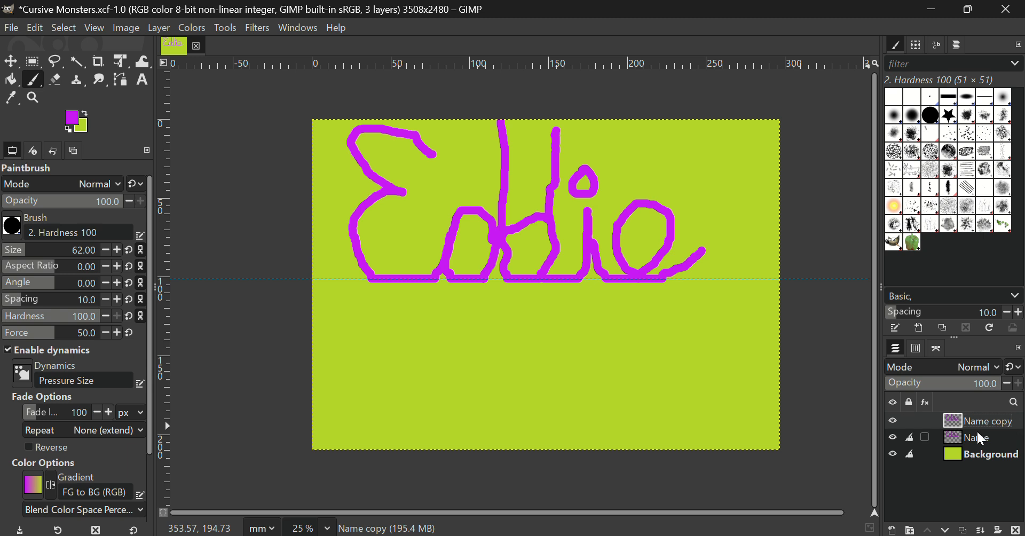
# Flip the Name copy layer vertically, not horizontally, so a mirrored Eddie sits below the guide.
pyautogui.click(158, 29)
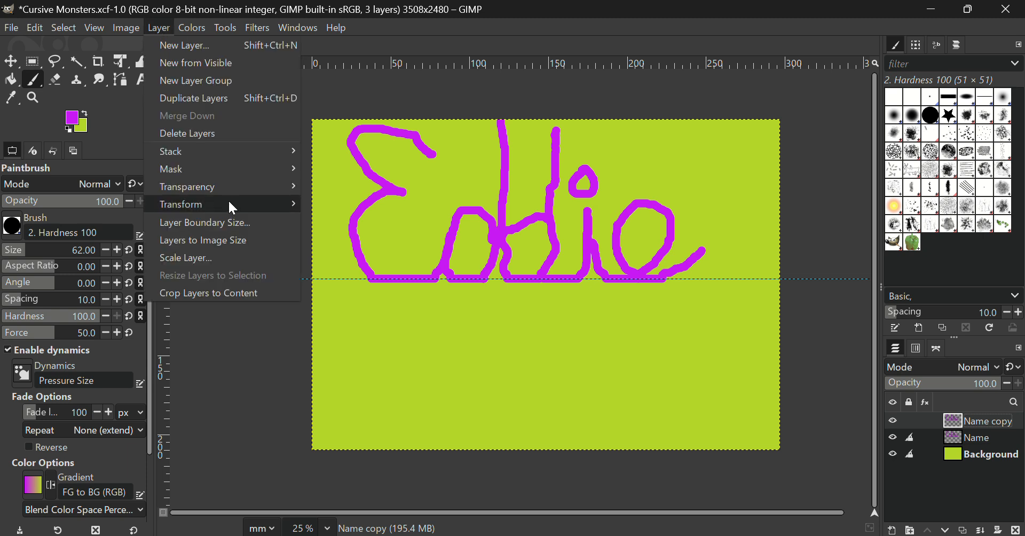
pyautogui.moveTo(228, 202)
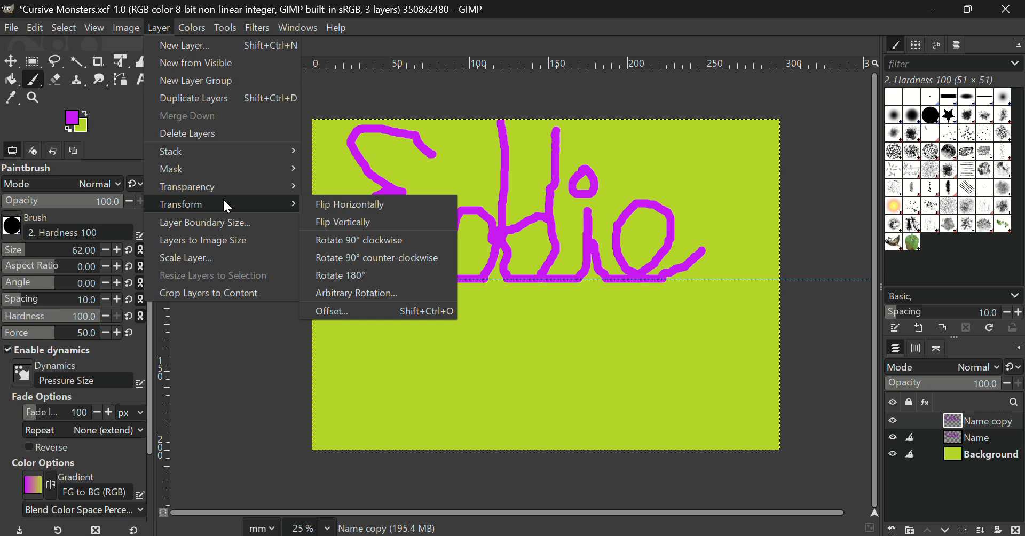
pyautogui.click(314, 204)
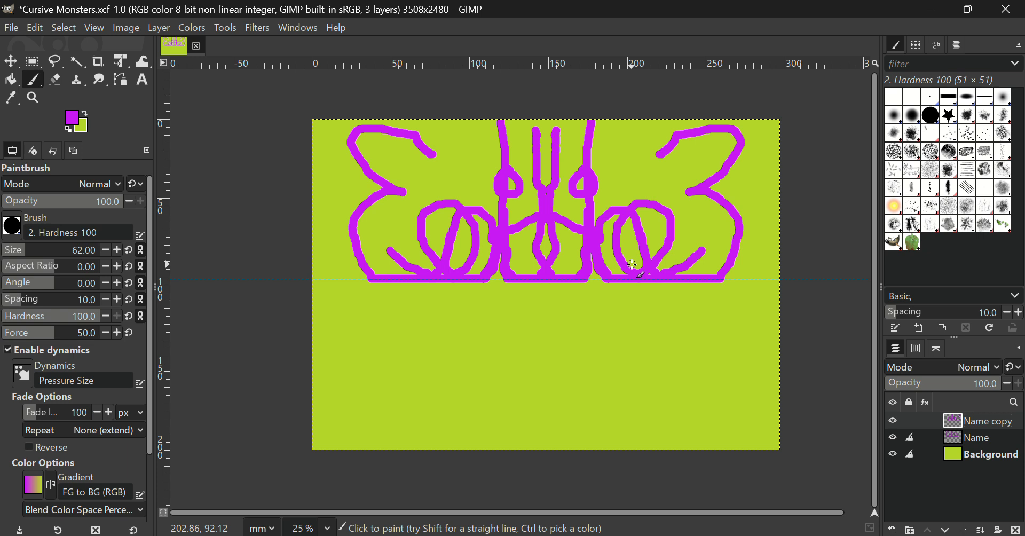
pyautogui.hotkey('ctrl', 'z')
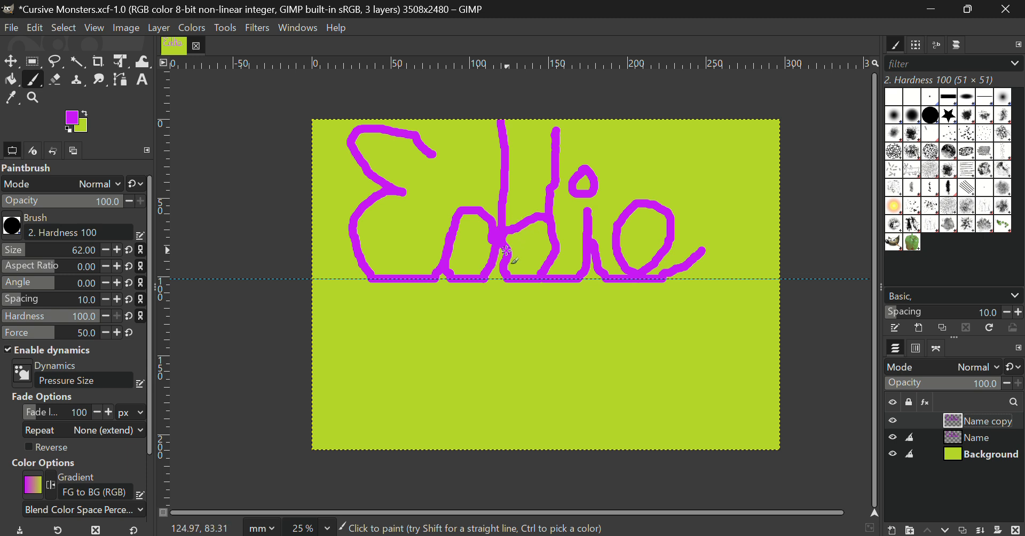
pyautogui.click(156, 32)
pyautogui.moveTo(225, 205)
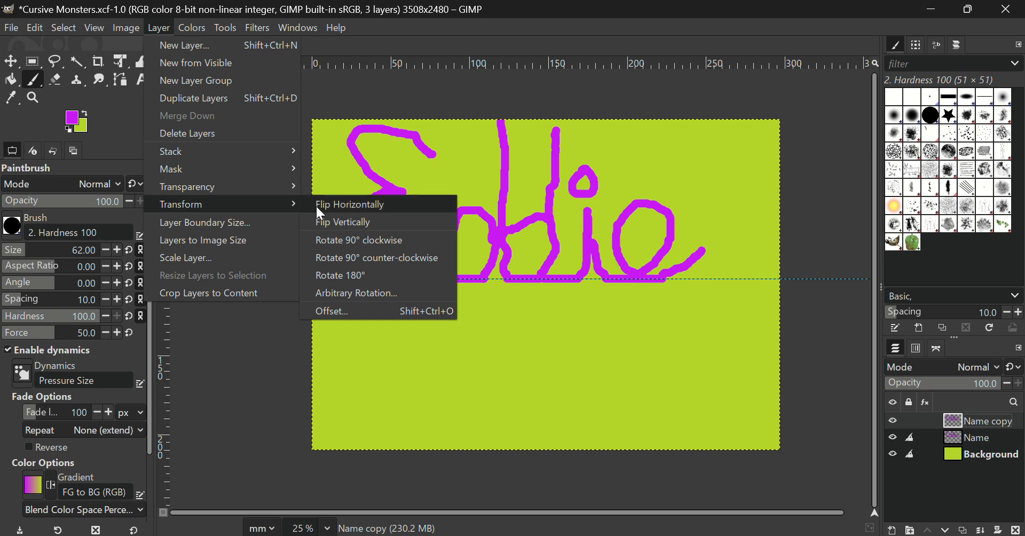
pyautogui.click(324, 219)
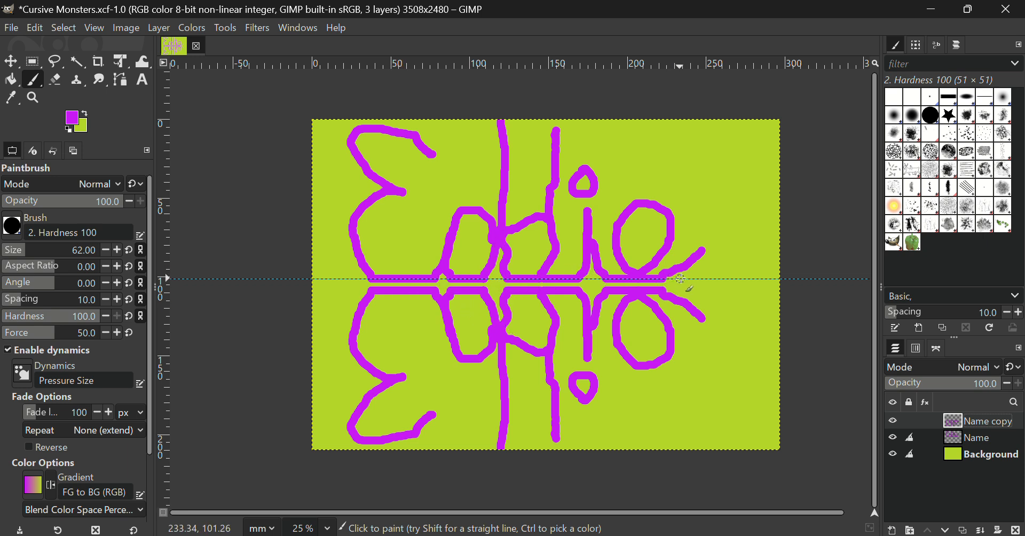
# Move the flipped Name copy up about 6.77 mm to meet the original at the guide.
pyautogui.click(11, 64)
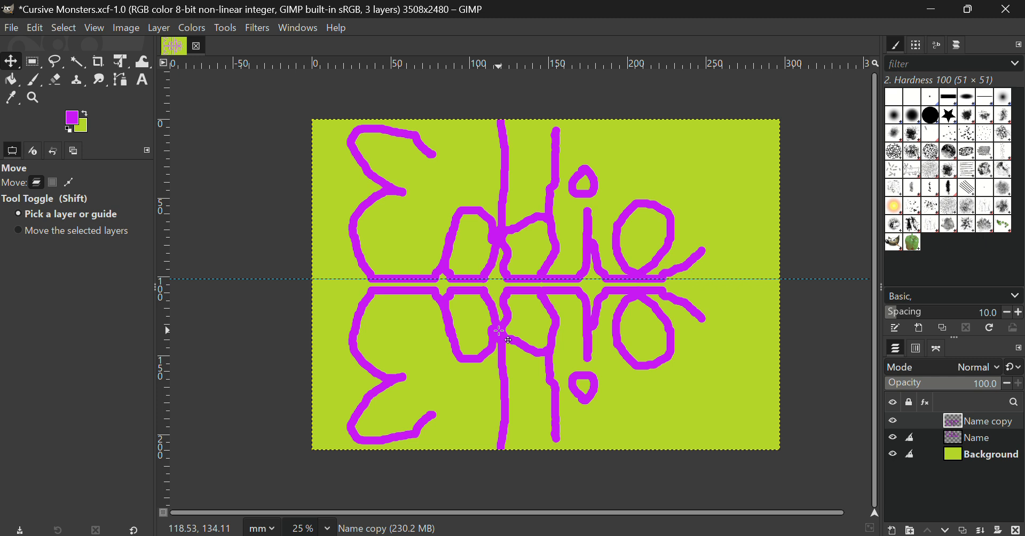
pyautogui.moveTo(500, 331); pyautogui.dragTo(500, 320)
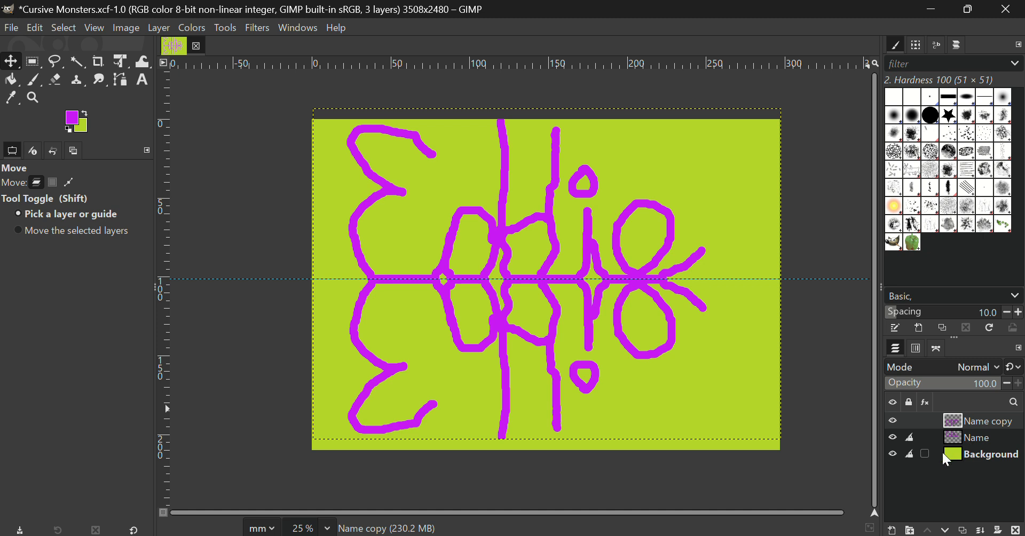
# Hide the Background layer and merge Name copy into Name with Merge Visible Layers.
pyautogui.click(892, 455)
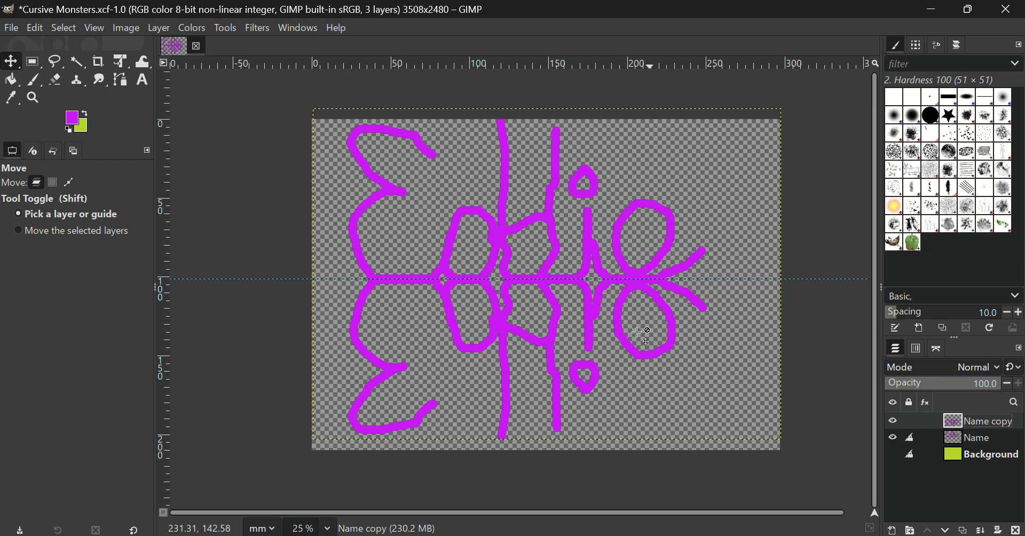
pyautogui.click(159, 30)
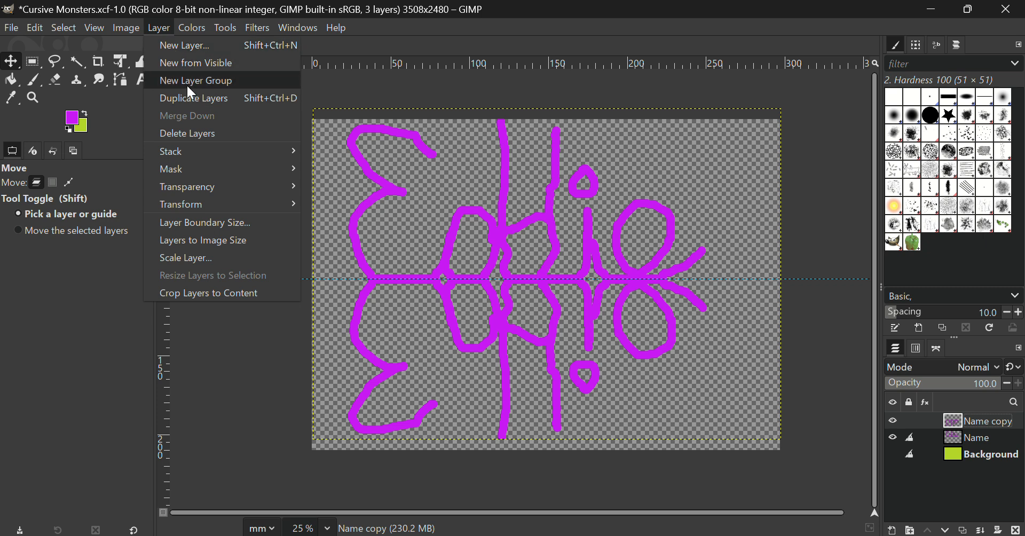
pyautogui.moveTo(207, 171)
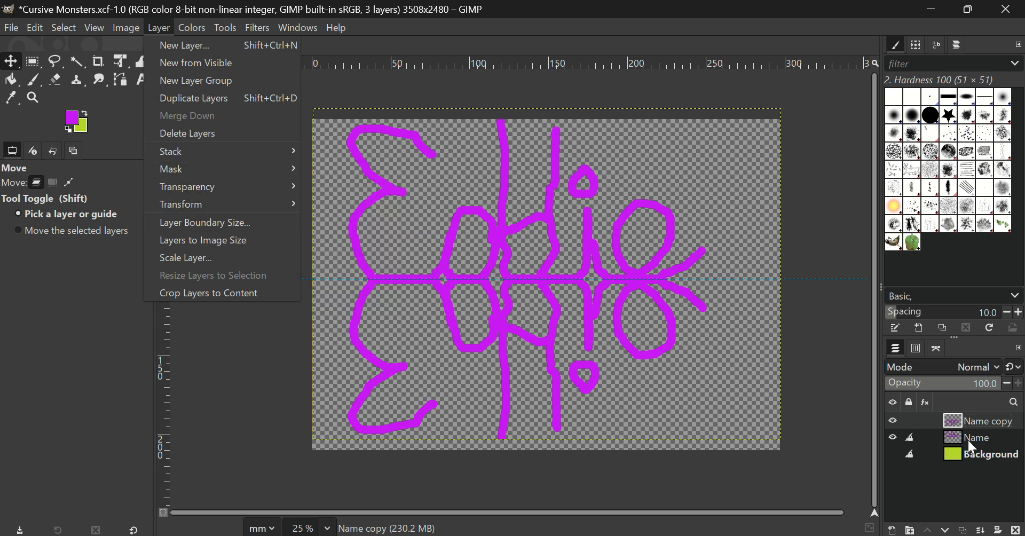
pyautogui.click(976, 418)
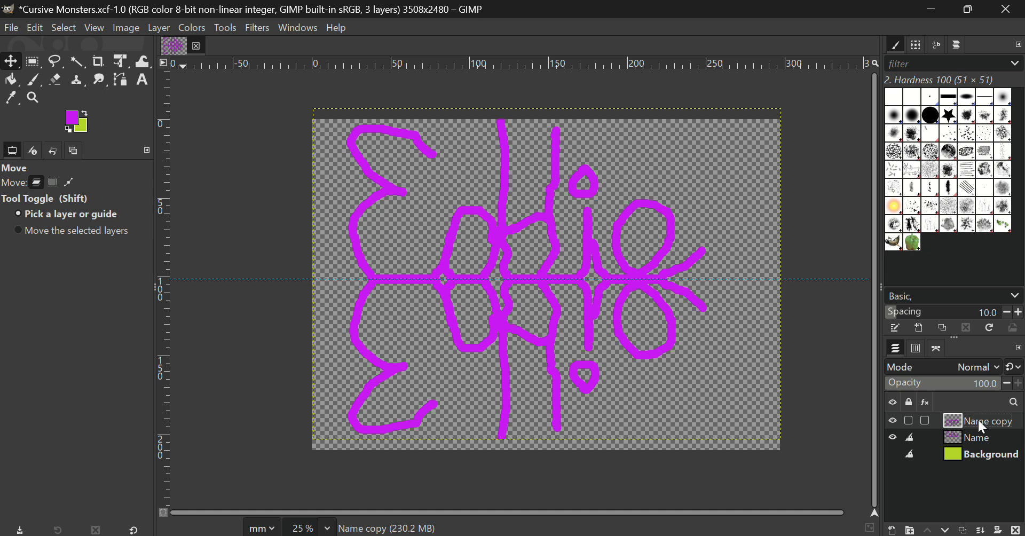
pyautogui.rightClick(991, 421)
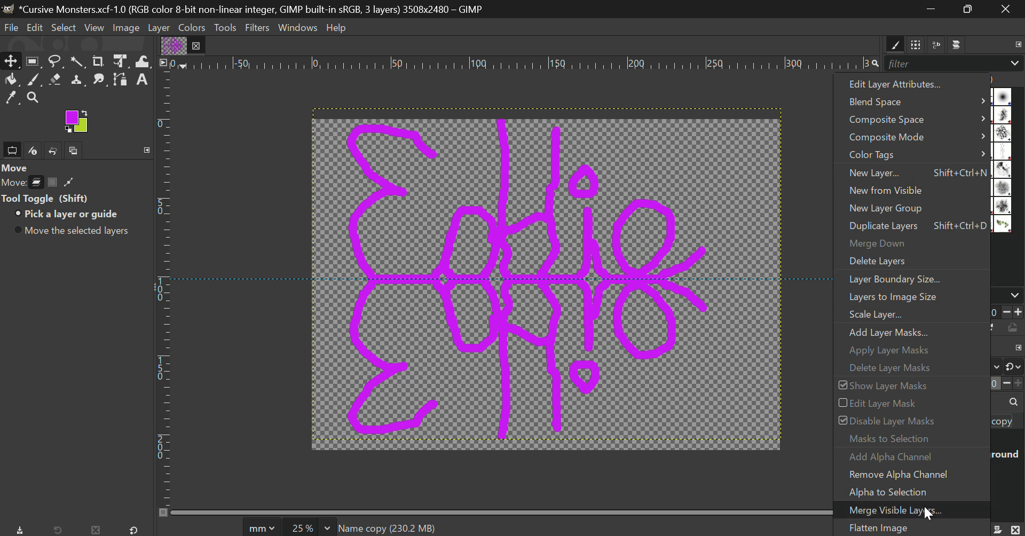
pyautogui.click(1013, 490)
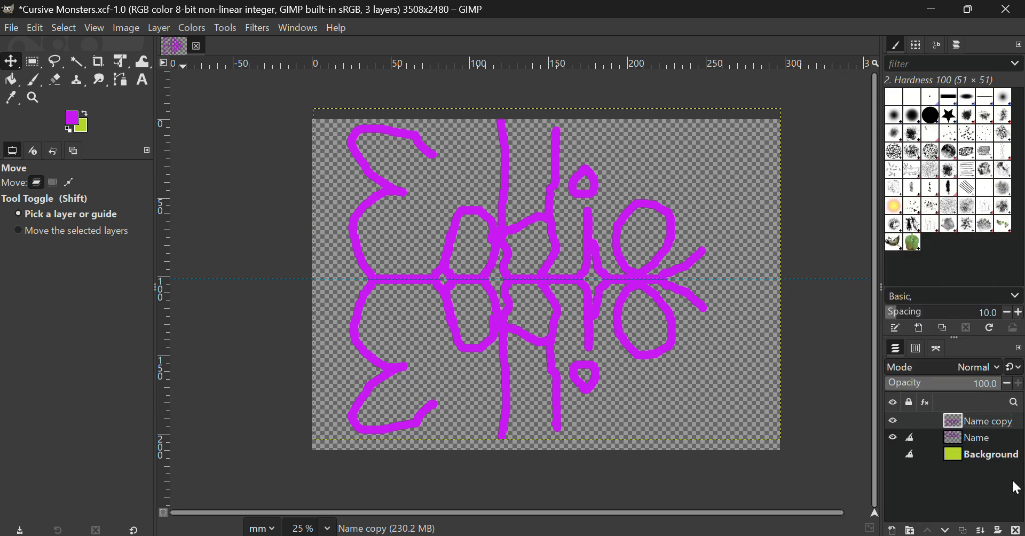
pyautogui.rightClick(1004, 428)
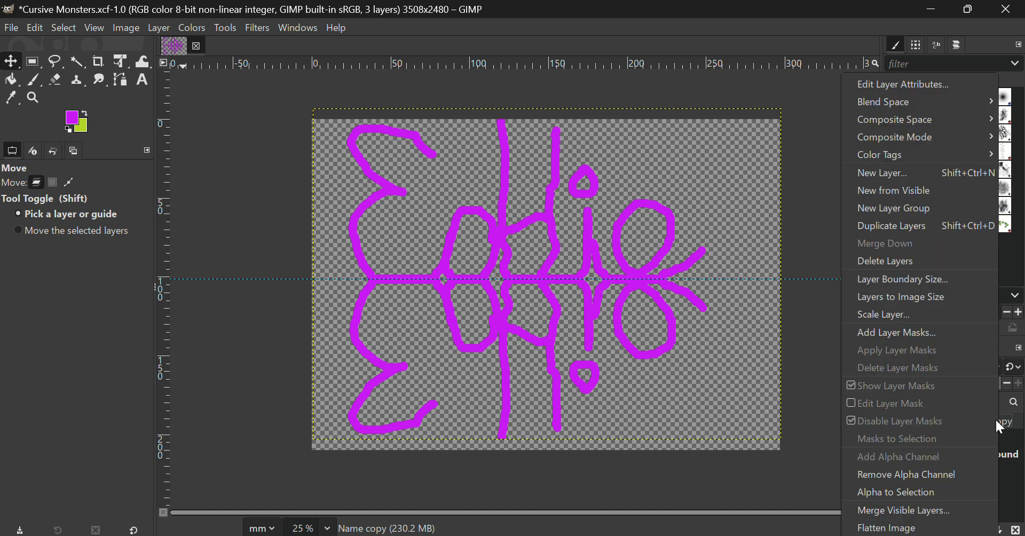
pyautogui.click(945, 505)
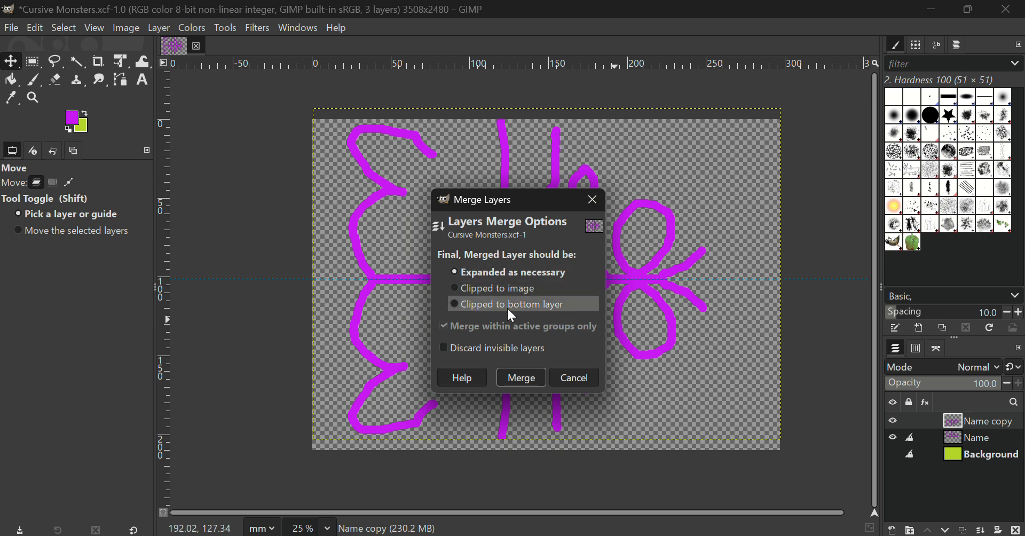
pyautogui.click(525, 377)
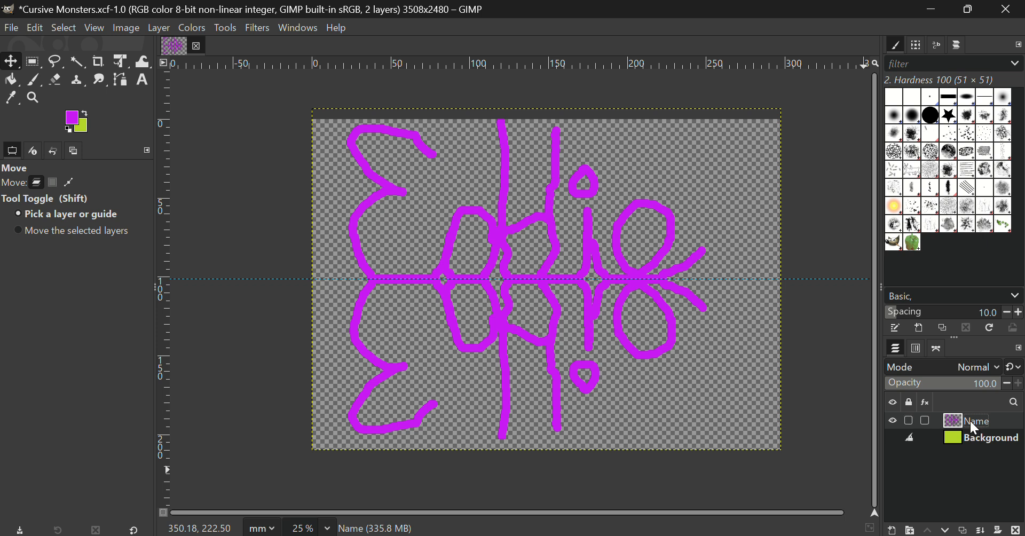
# Show the lime-green Background layer again and move the purple drawing slightly down and right.
pyautogui.click(893, 438)
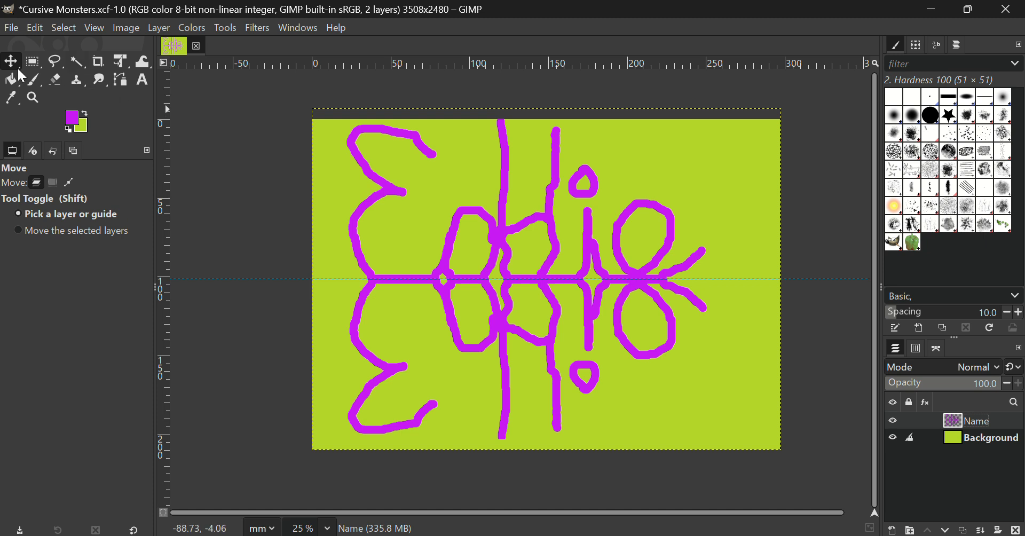
pyautogui.click(503, 235)
pyautogui.moveTo(504, 235); pyautogui.dragTo(507, 244)
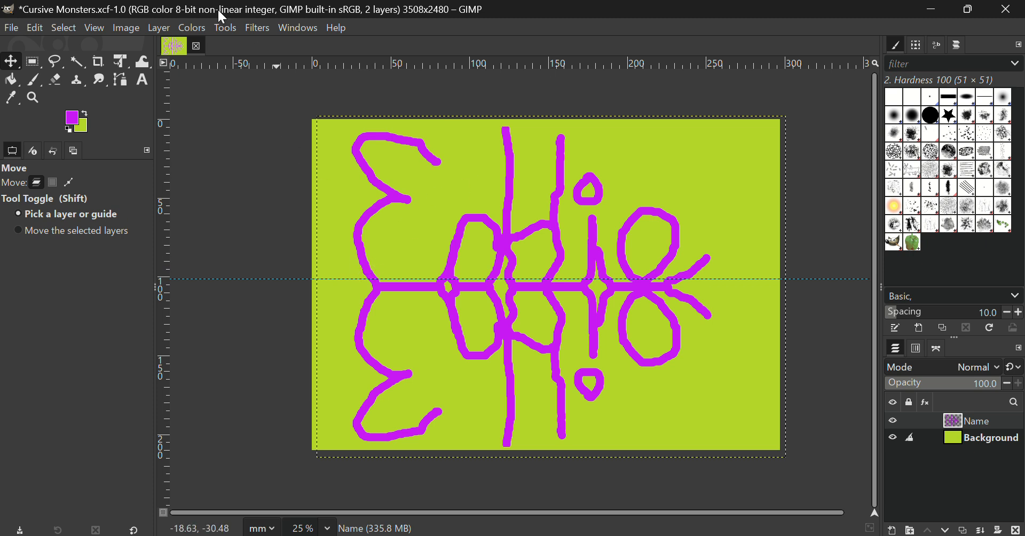
# Rotate the whole image 90° counter-clockwise into a 2480×3508 portrait canvas.
pyautogui.click(127, 28)
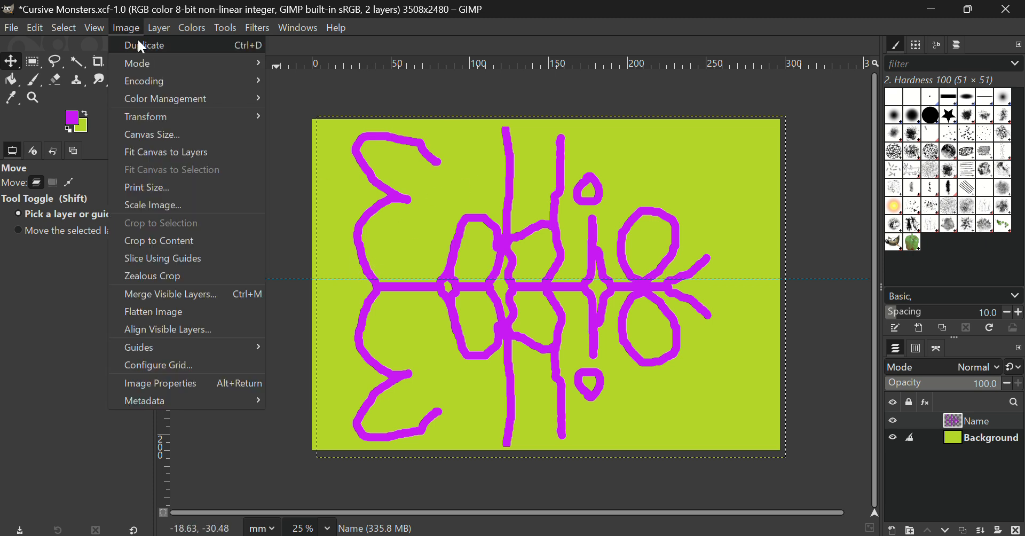
pyautogui.moveTo(158, 120)
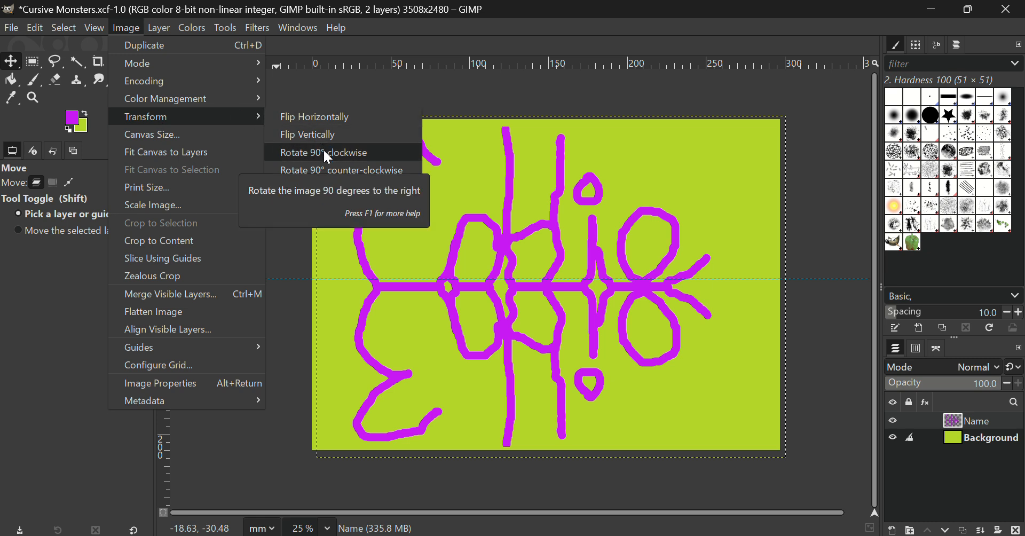
pyautogui.click(381, 171)
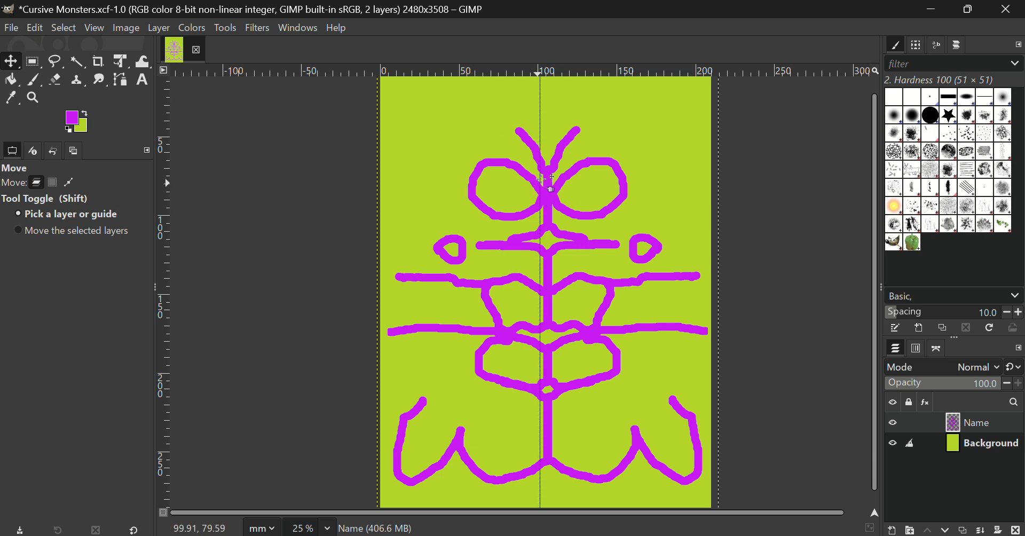
# Save the rotated portrait image to its project file and bring up the Filters menu.
pyautogui.click(12, 28)
pyautogui.click(24, 145)
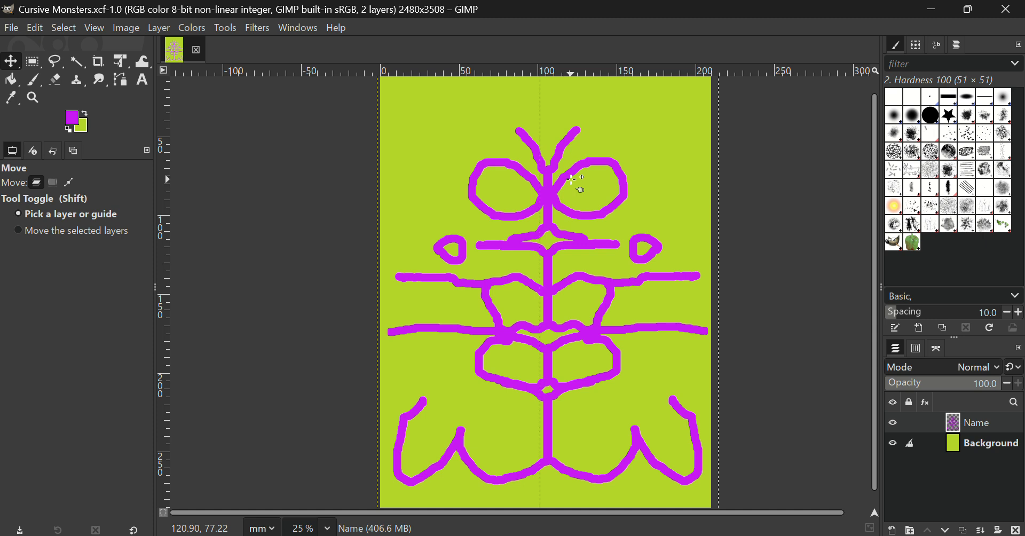
pyautogui.click(261, 28)
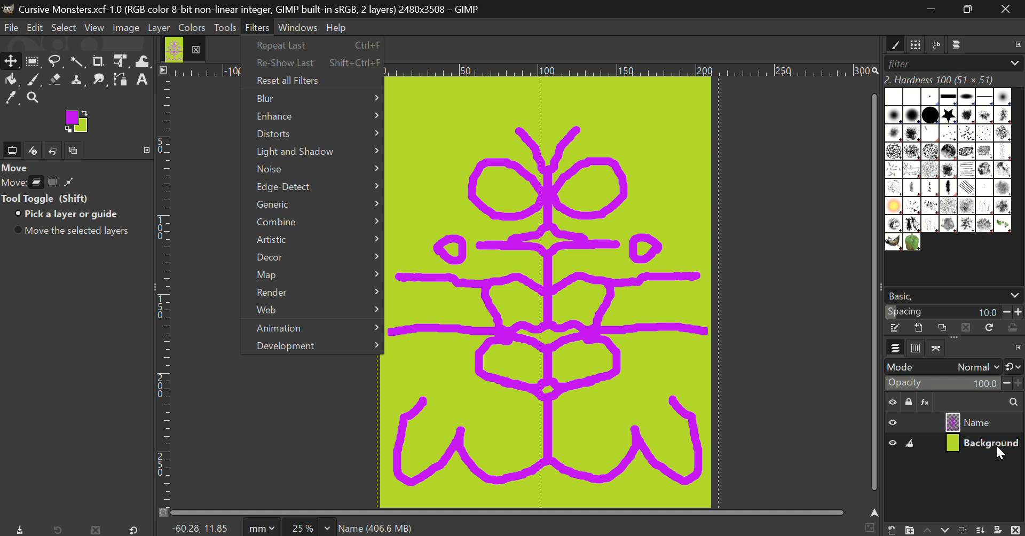
pyautogui.click(1007, 430)
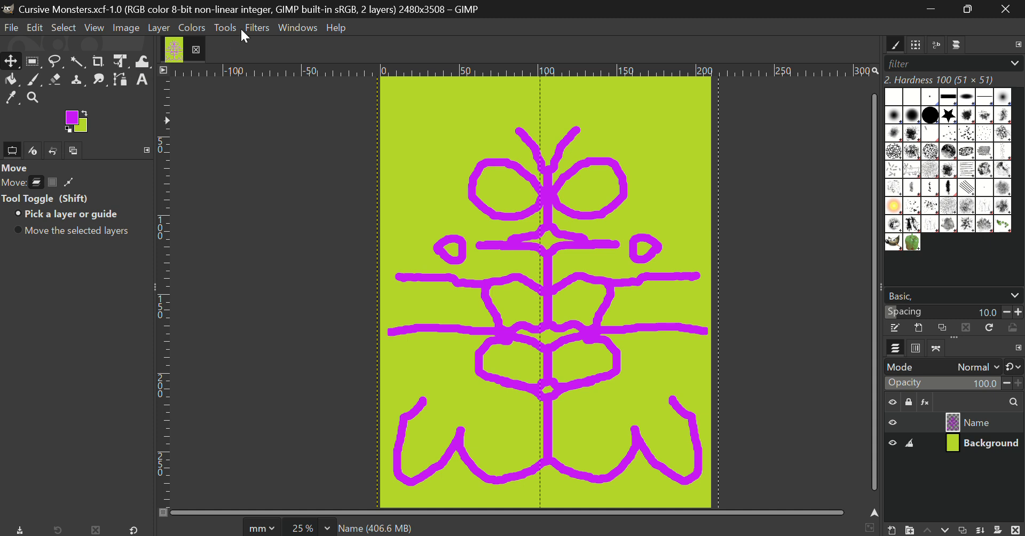
pyautogui.click(255, 27)
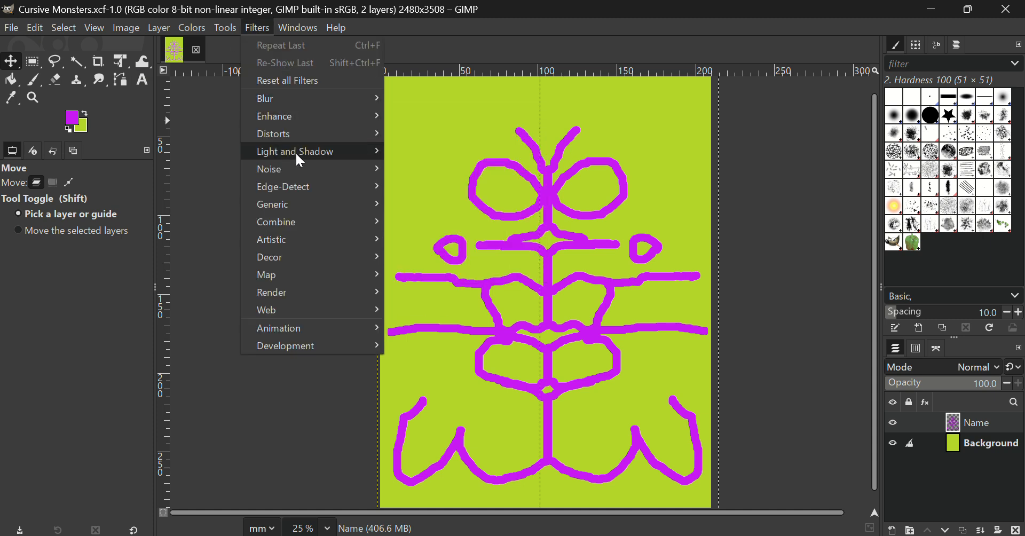
pyautogui.moveTo(289, 239)
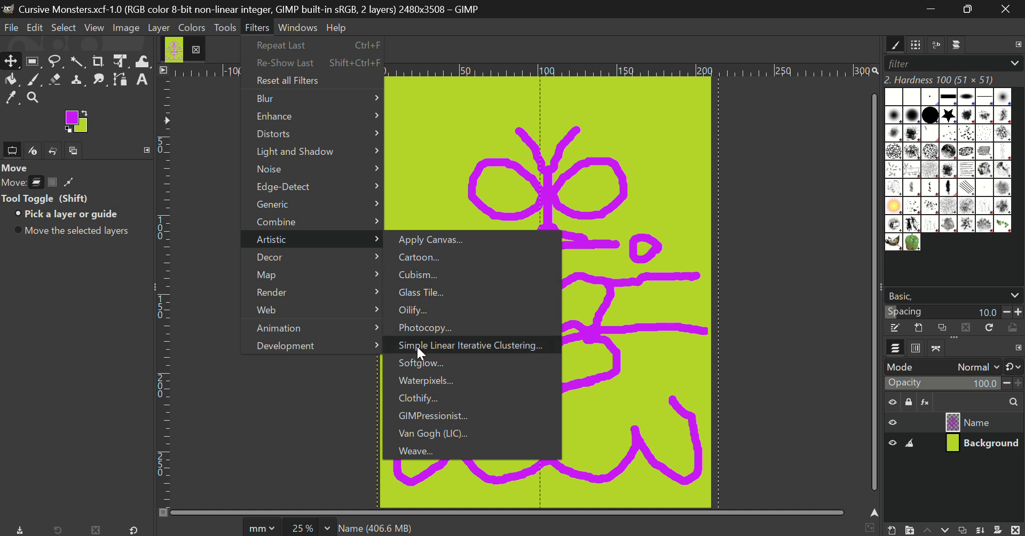
pyautogui.click(434, 294)
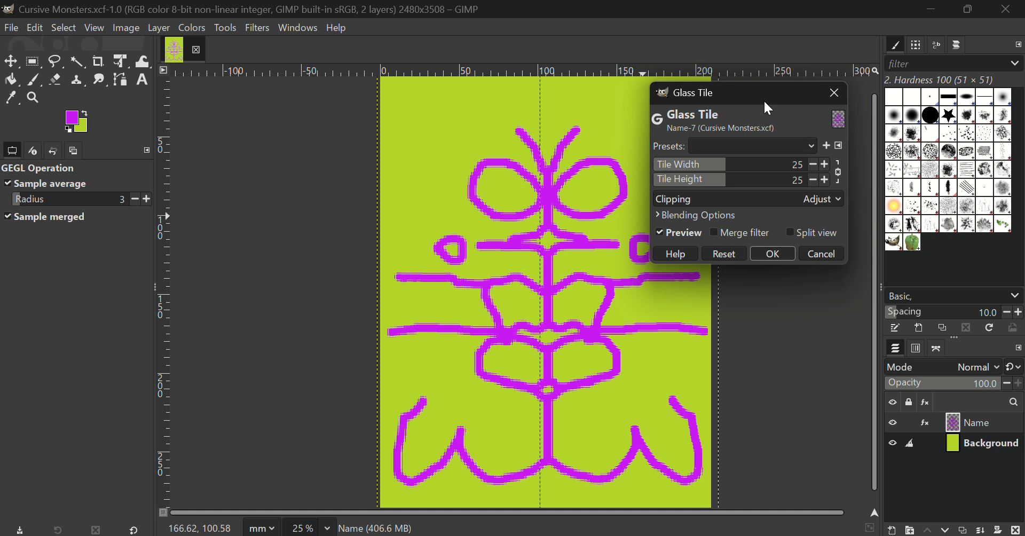
pyautogui.moveTo(767, 103); pyautogui.dragTo(837, 106)
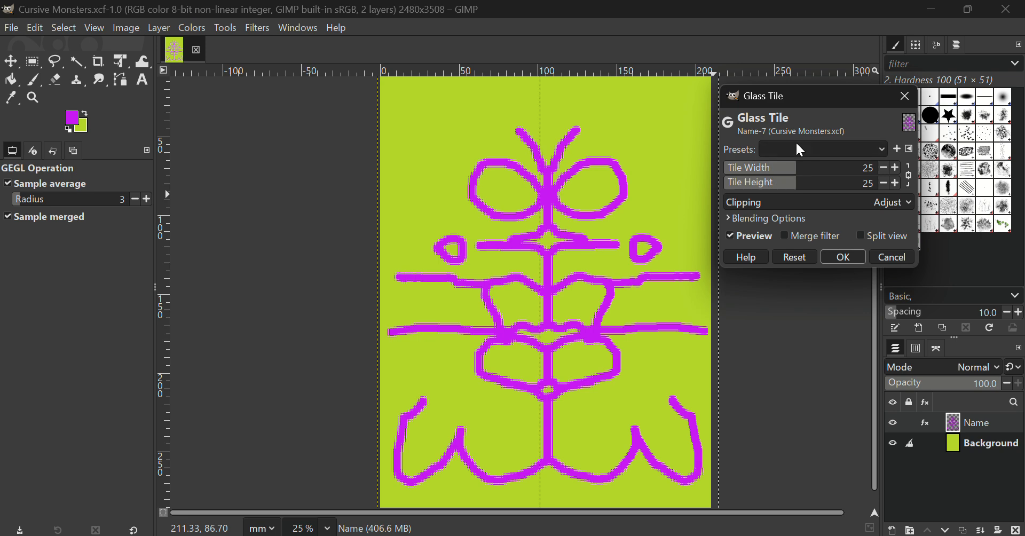
pyautogui.moveTo(797, 170); pyautogui.dragTo(847, 181)
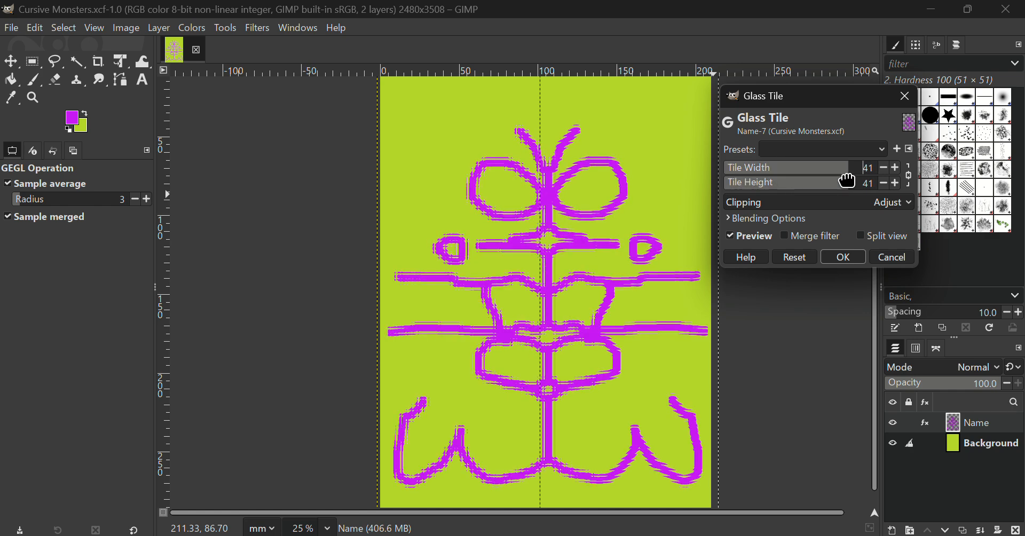
pyautogui.click(884, 255)
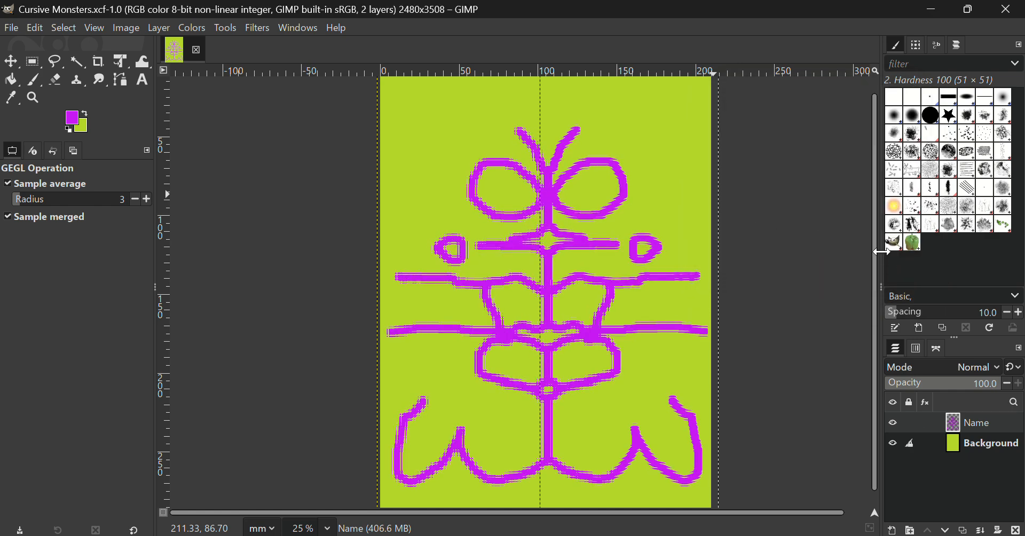
# Open the legacy Drop Shadow filter and raise its X and Y offsets.
pyautogui.click(254, 27)
pyautogui.moveTo(297, 171)
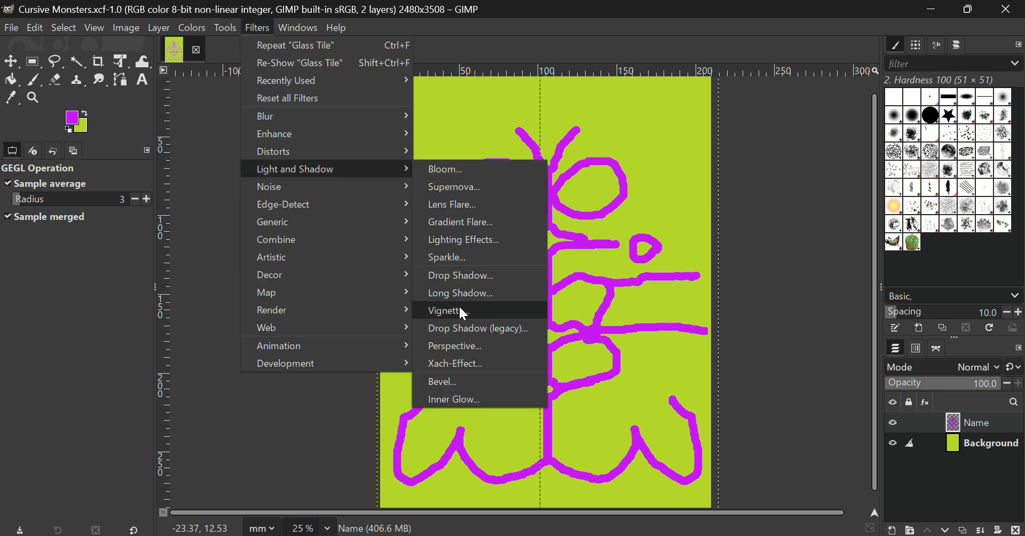
pyautogui.click(469, 323)
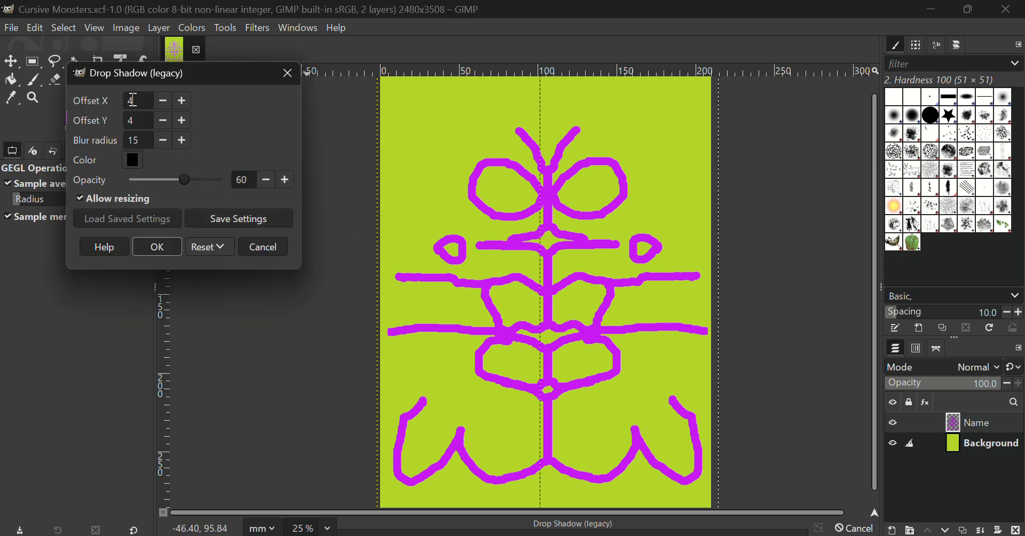
pyautogui.click(183, 100)
pyautogui.click(183, 101)
pyautogui.click(183, 101)
pyautogui.click(183, 100)
pyautogui.click(183, 100)
pyautogui.click(184, 100)
pyautogui.click(183, 101)
pyautogui.click(183, 100)
pyautogui.click(184, 101)
pyautogui.click(181, 121)
pyautogui.click(180, 120)
pyautogui.click(180, 119)
pyautogui.click(180, 120)
pyautogui.click(180, 119)
pyautogui.click(181, 120)
pyautogui.click(180, 119)
pyautogui.click(180, 120)
# Set the shadow offsets to X 60 and Y 13 and apply the drop shadow.
pyautogui.doubleClick(138, 101)
pyautogui.write('60')
pyautogui.click(146, 118)
pyautogui.doubleClick(146, 119)
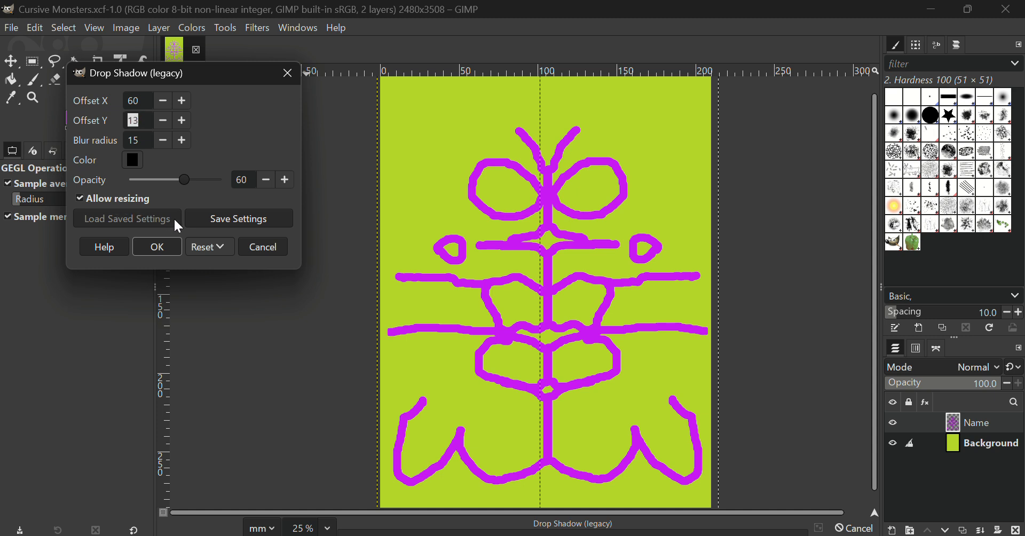
pyautogui.click(157, 248)
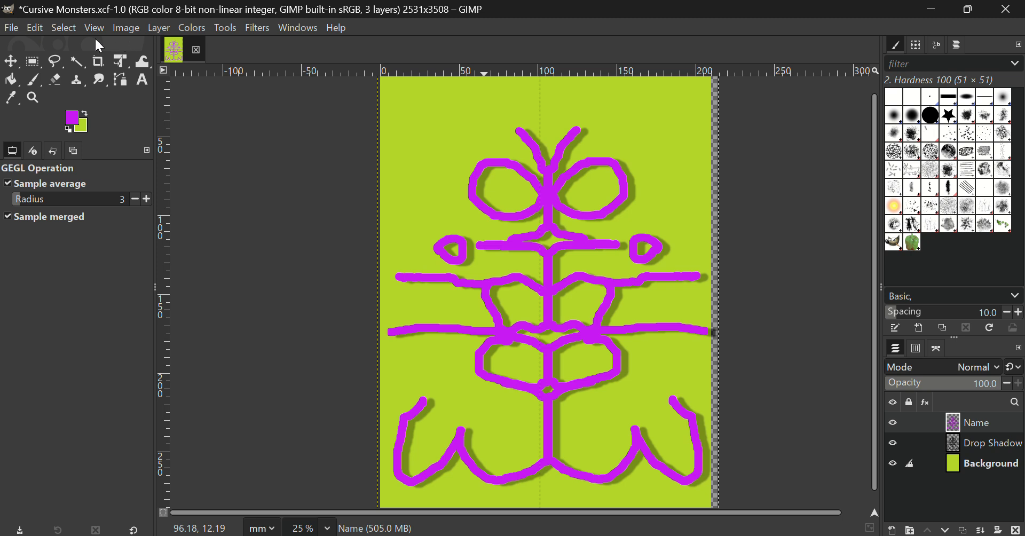
pyautogui.click(126, 29)
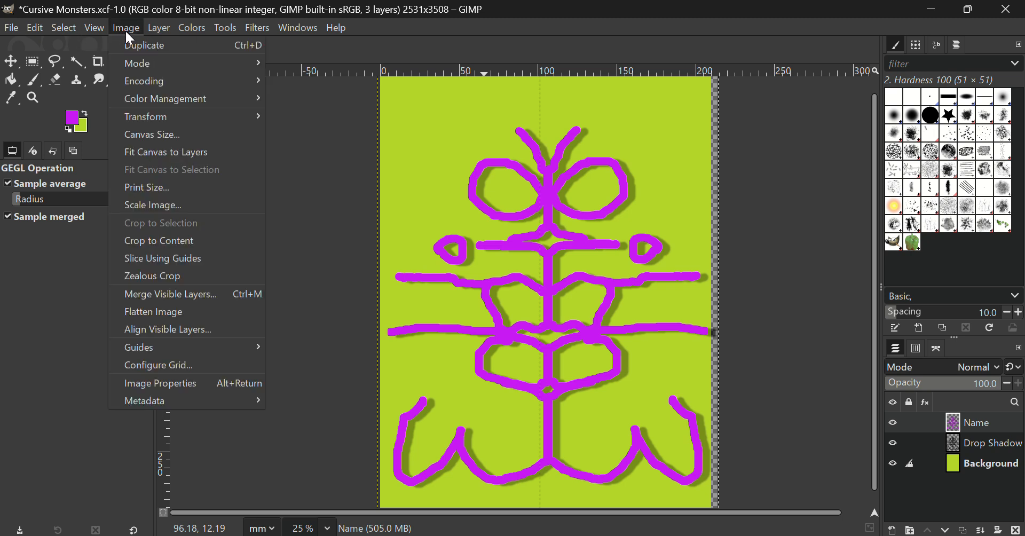
pyautogui.moveTo(159, 24)
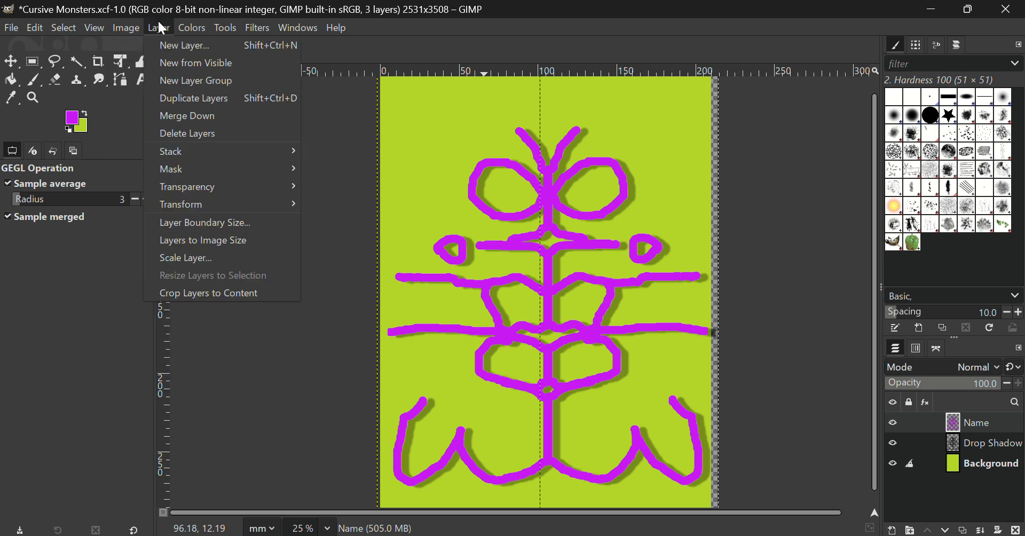
pyautogui.click(860, 408)
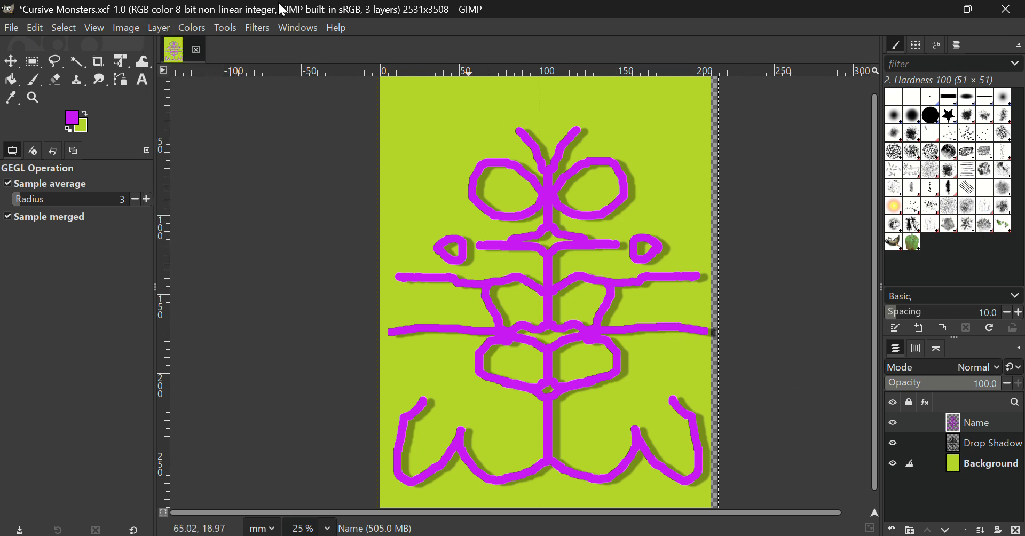
pyautogui.click(256, 28)
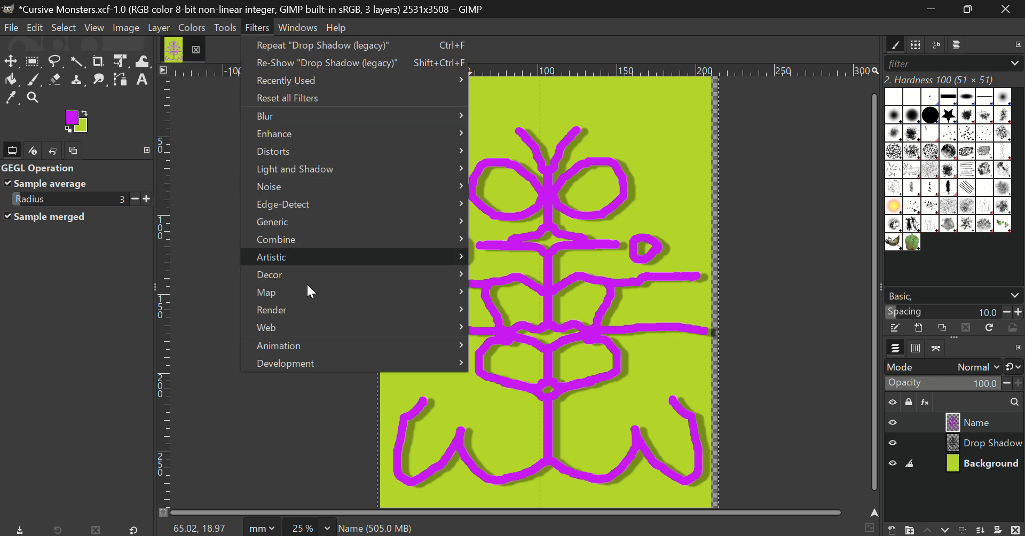
pyautogui.click(208, 282)
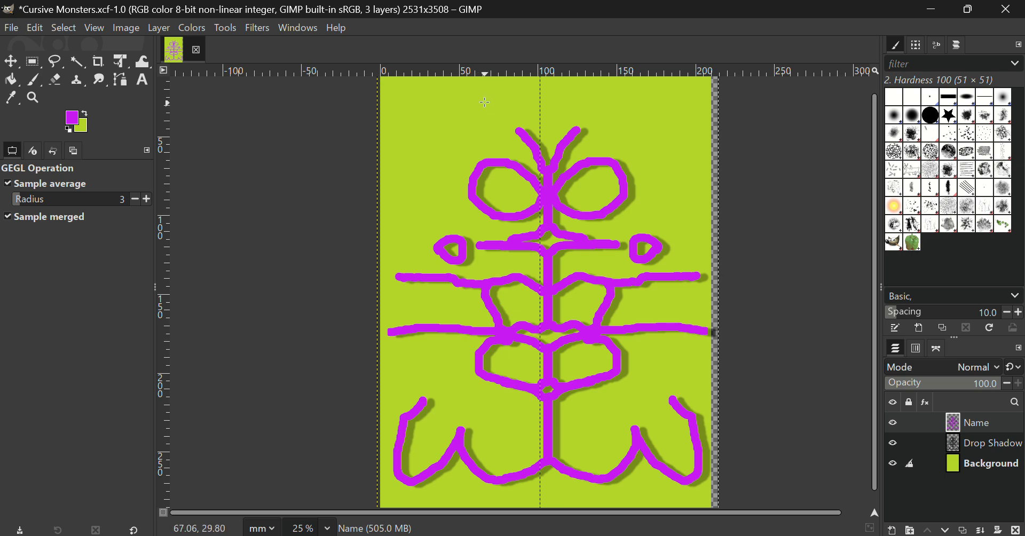